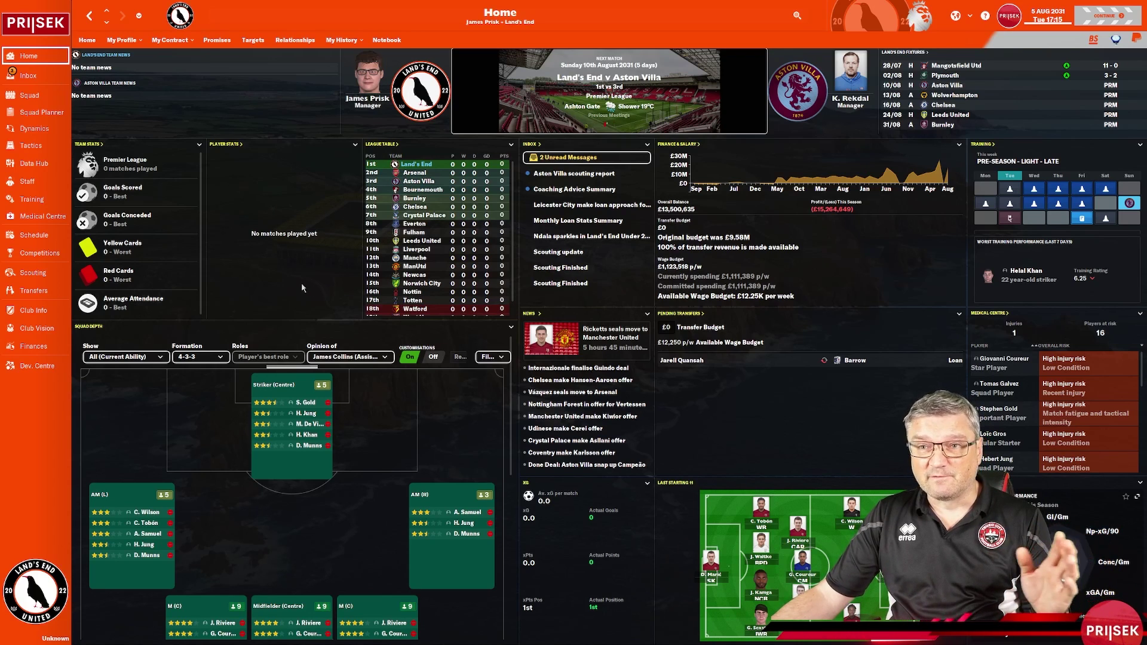
- Open the club's staff search and view the profiles of the first three people in the results, one after another
click(41, 181)
click(200, 40)
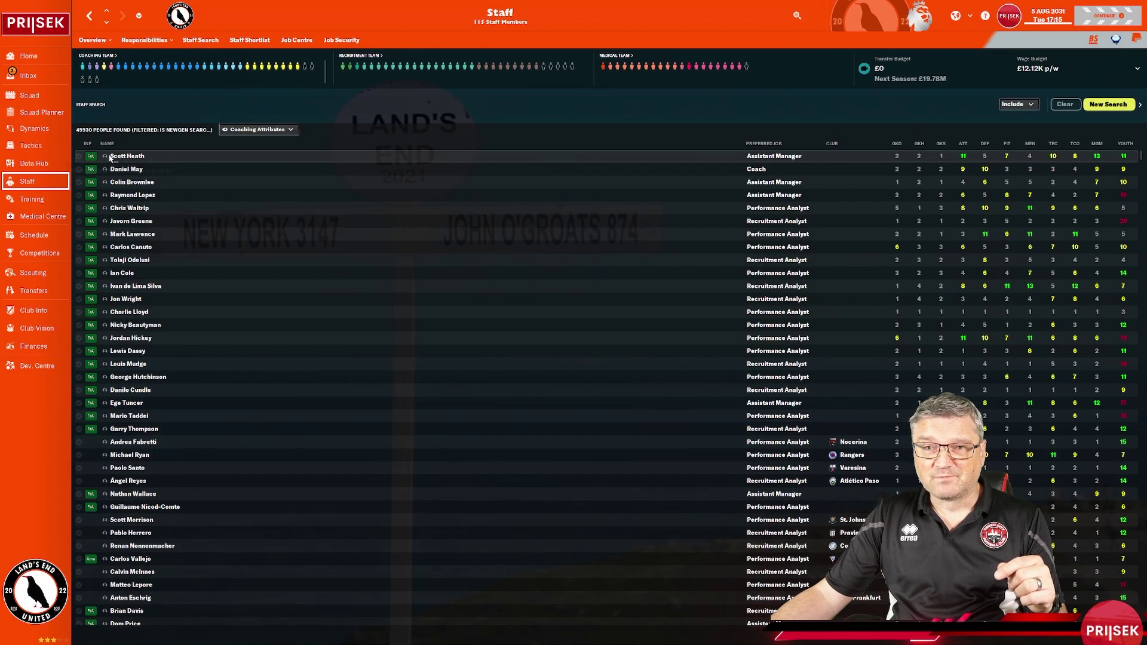
click(122, 156)
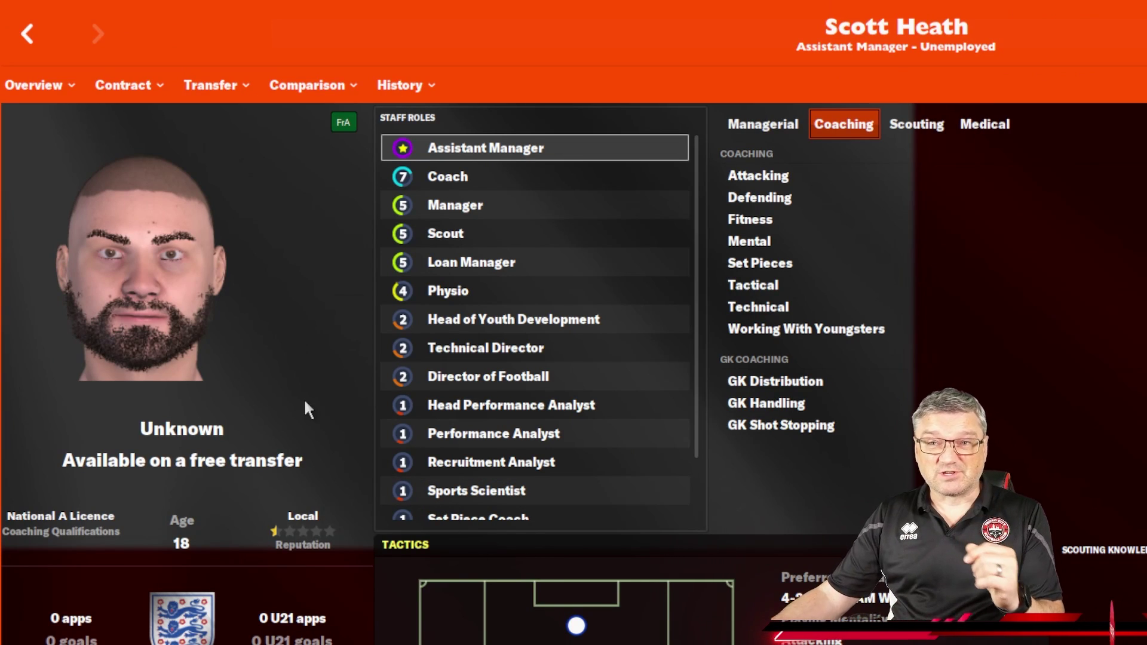
click(28, 34)
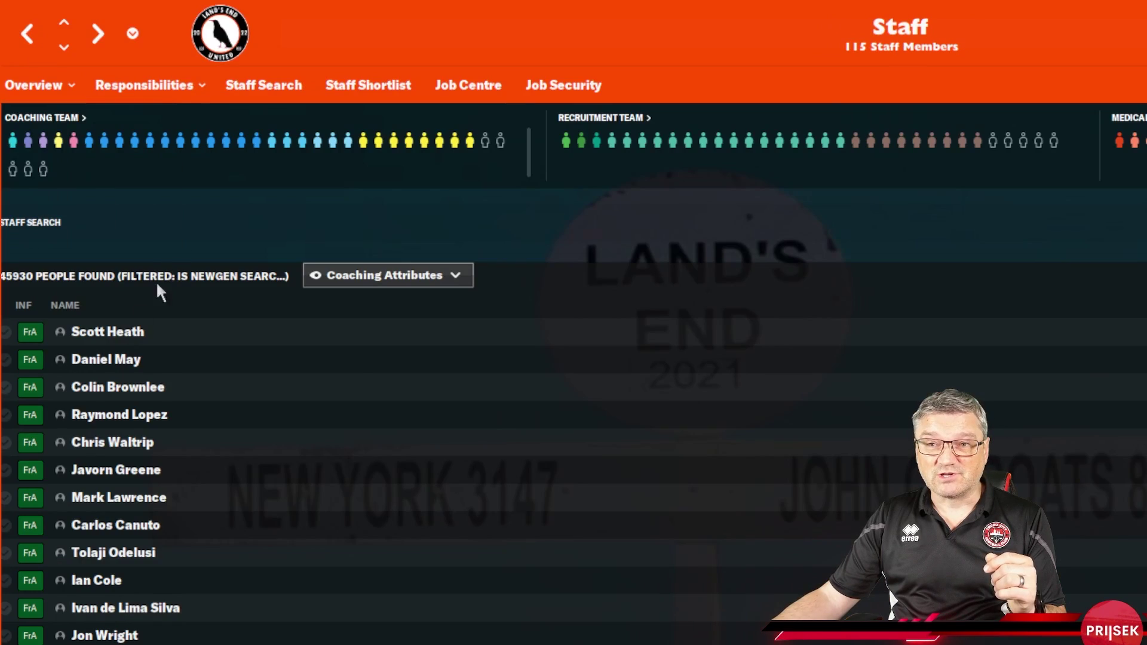
click(119, 362)
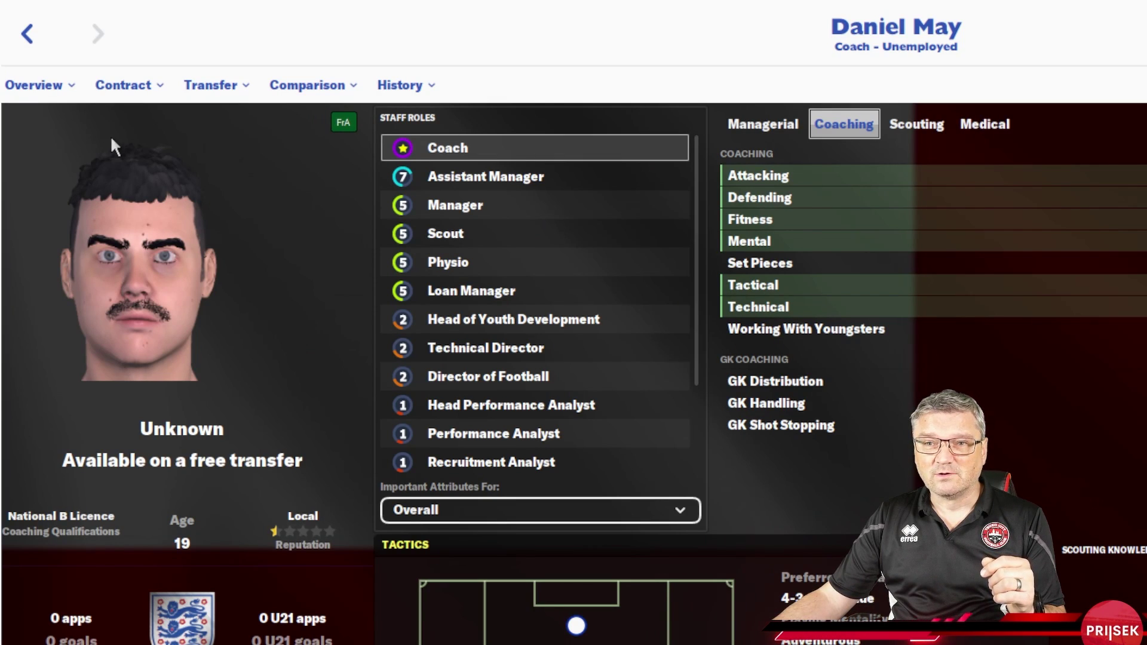
click(28, 34)
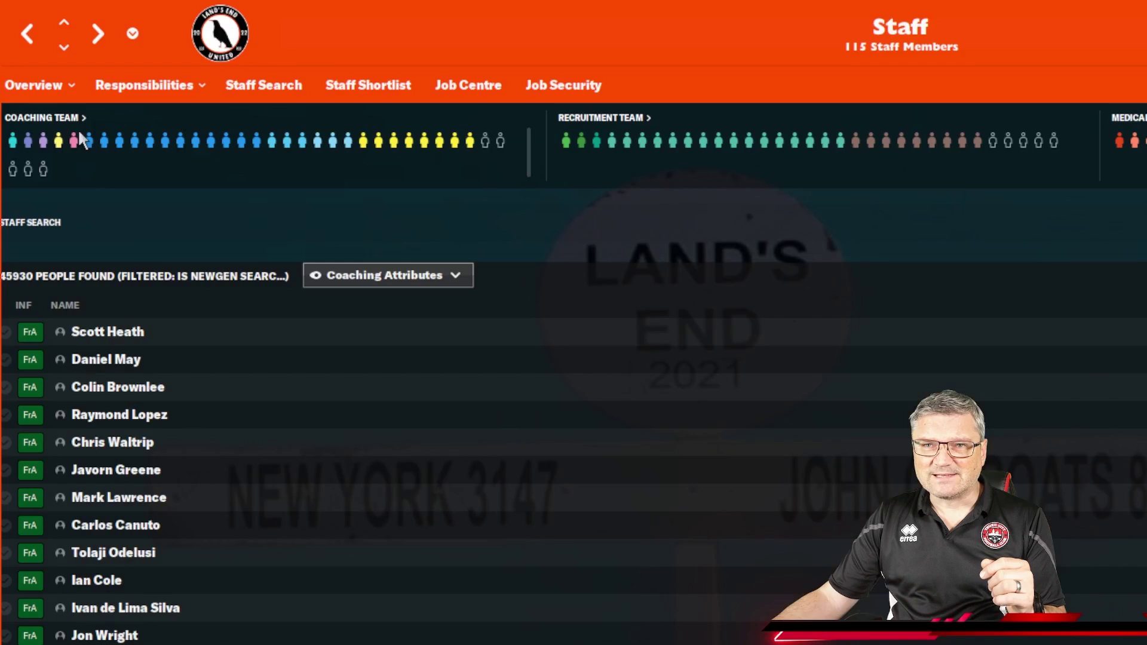
click(138, 387)
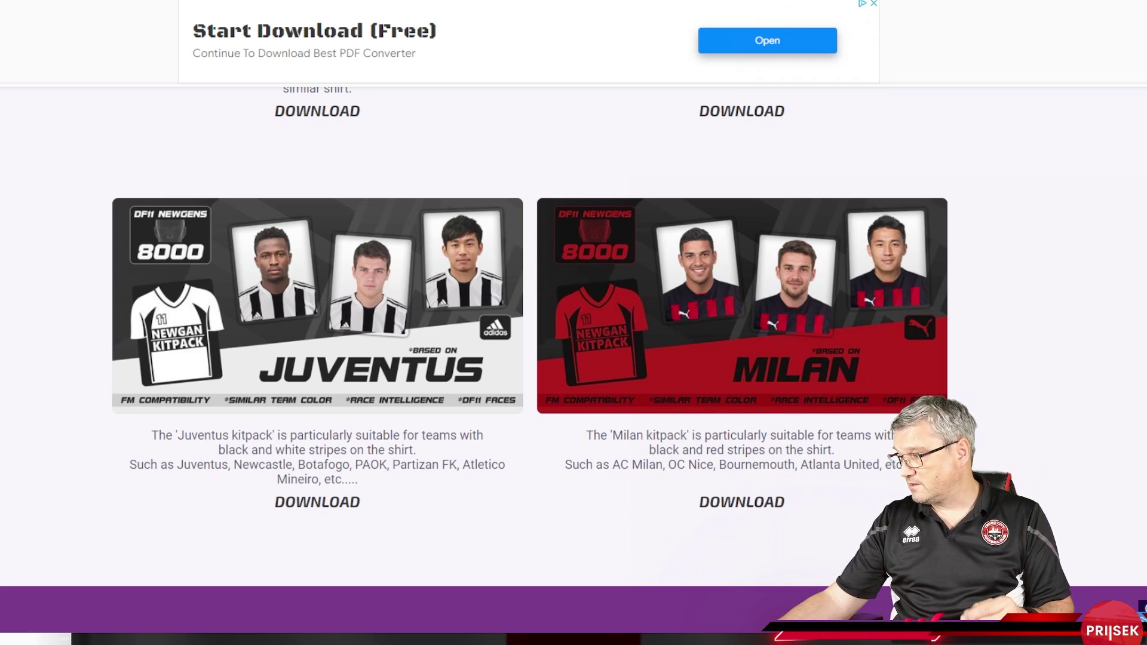
- Switch to WinRAR and extract the DF11 NewGan - Kitpack Juventus archive into its own folder in Downloads
scroll(530, 334, down, 5)
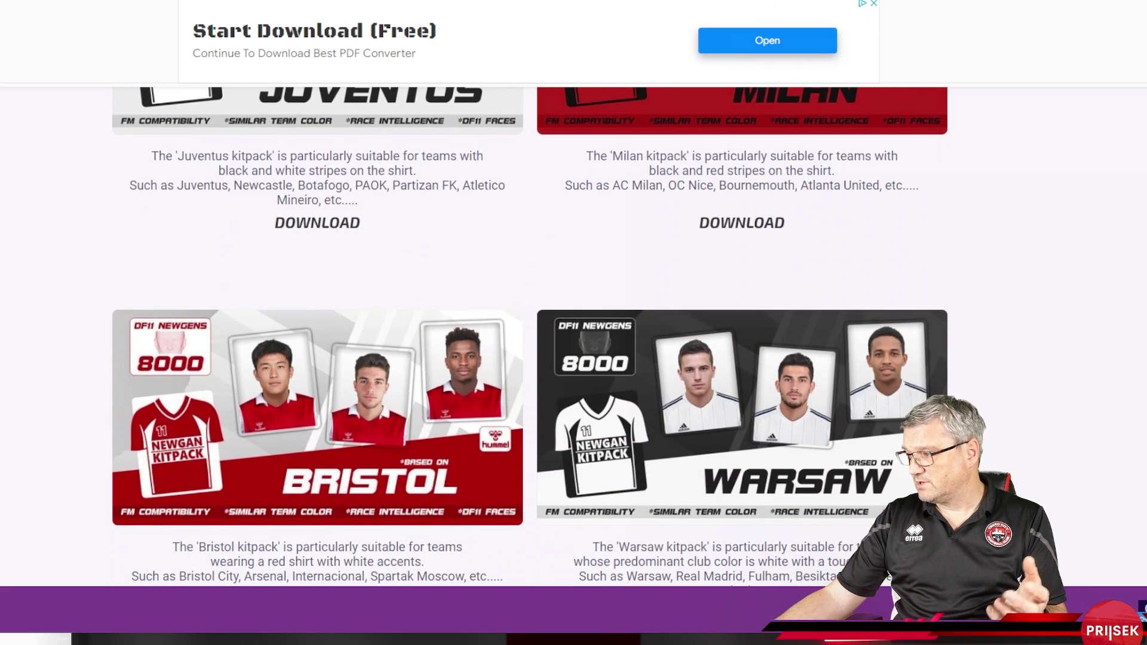
scroll(529, 335, up, 4)
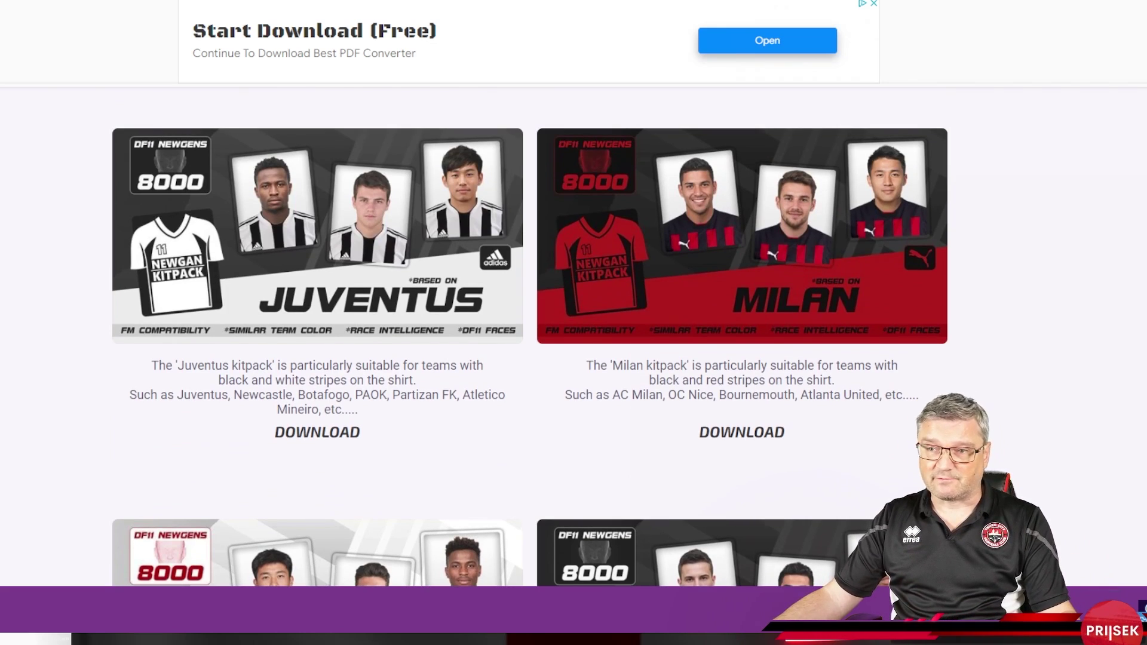
key(alt+Tab)
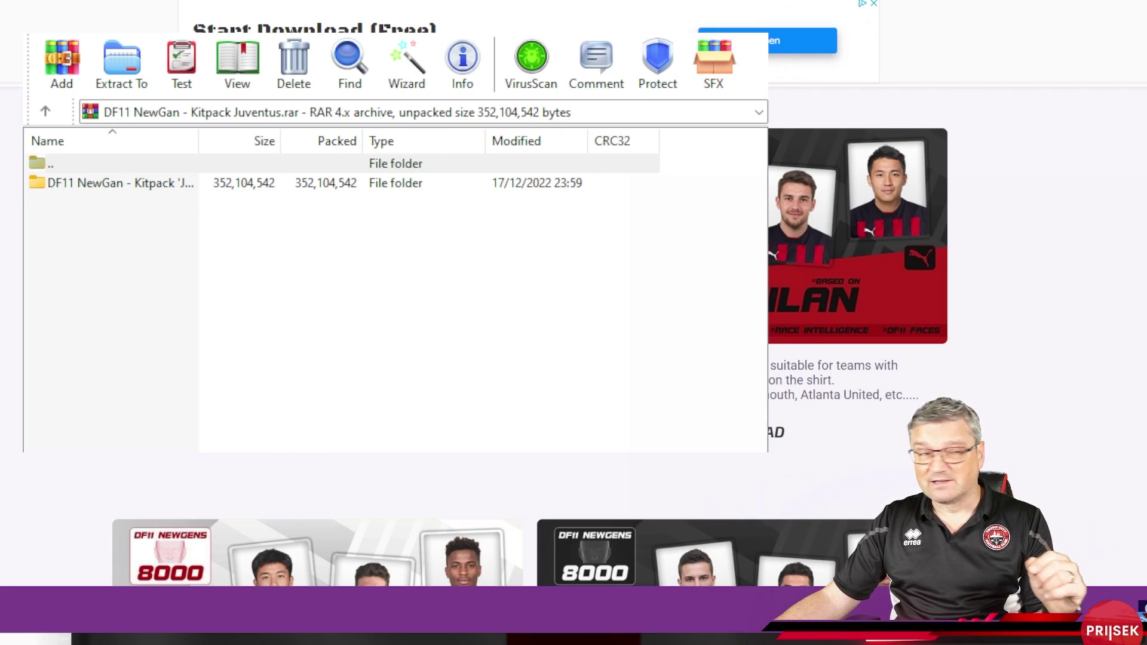
key(alt+e)
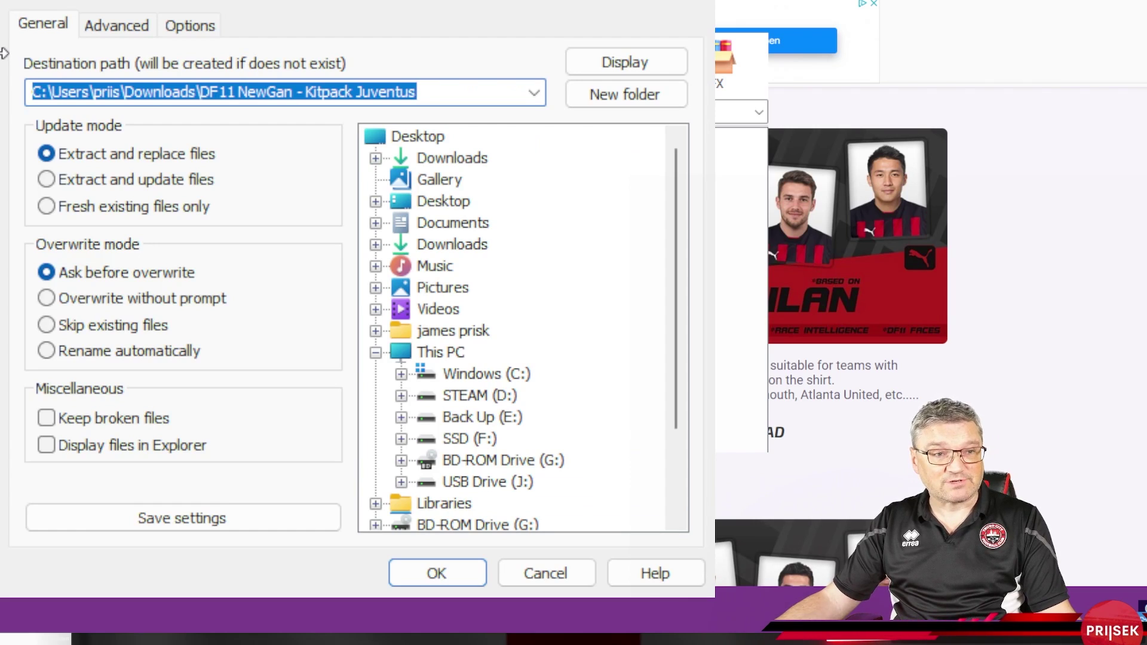
click(440, 573)
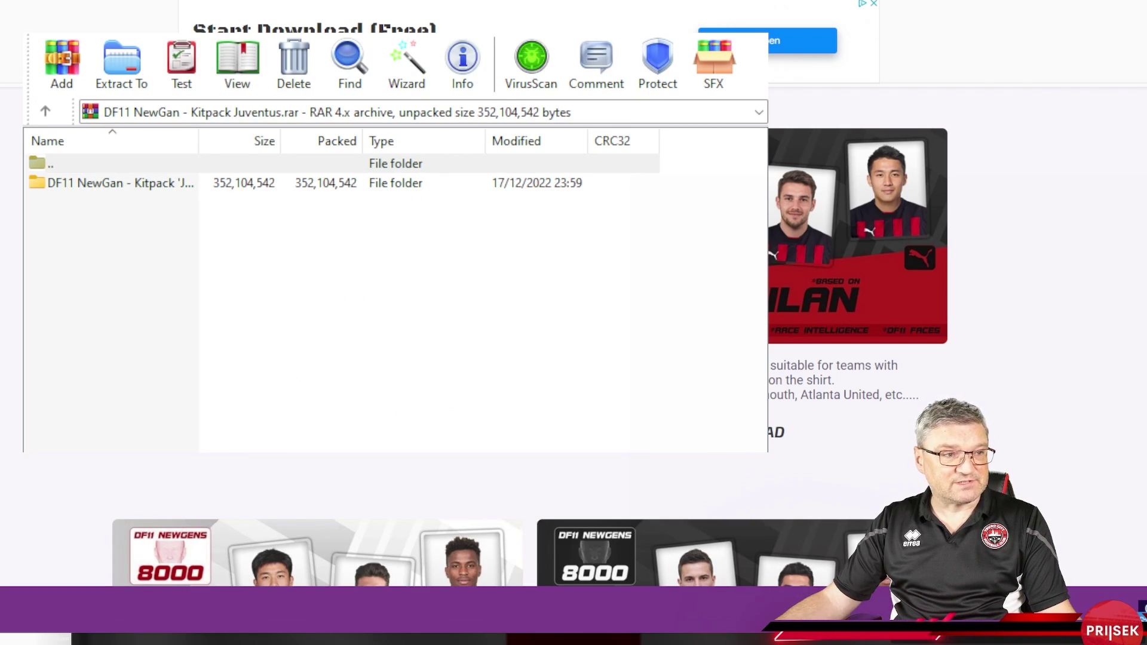
key(alt+F4)
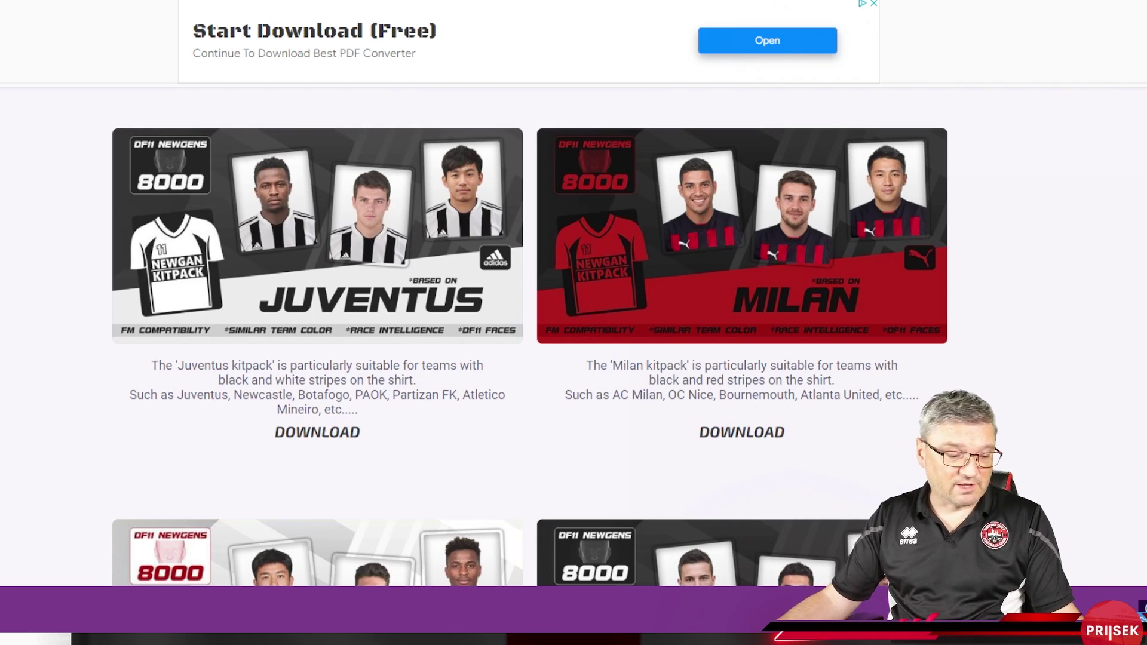
- Switch to File Explorer and cut the DF11 NewGan - Kitpack 'Juventus' folder from inside the extracted kit pack folder
key(alt+Tab)
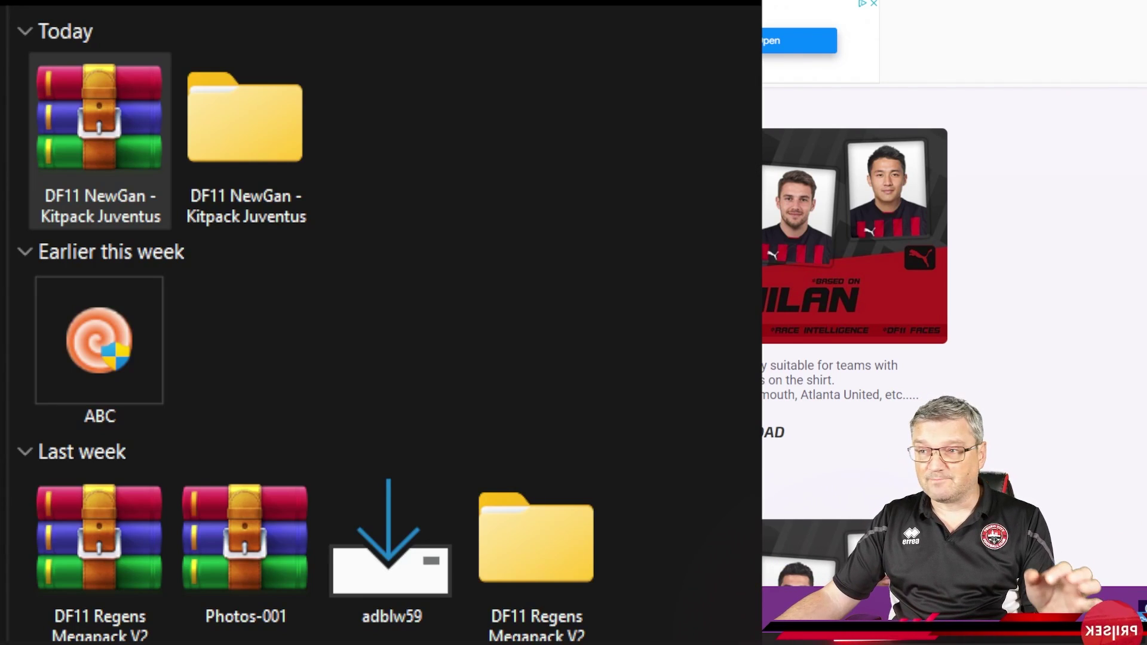
click(257, 123)
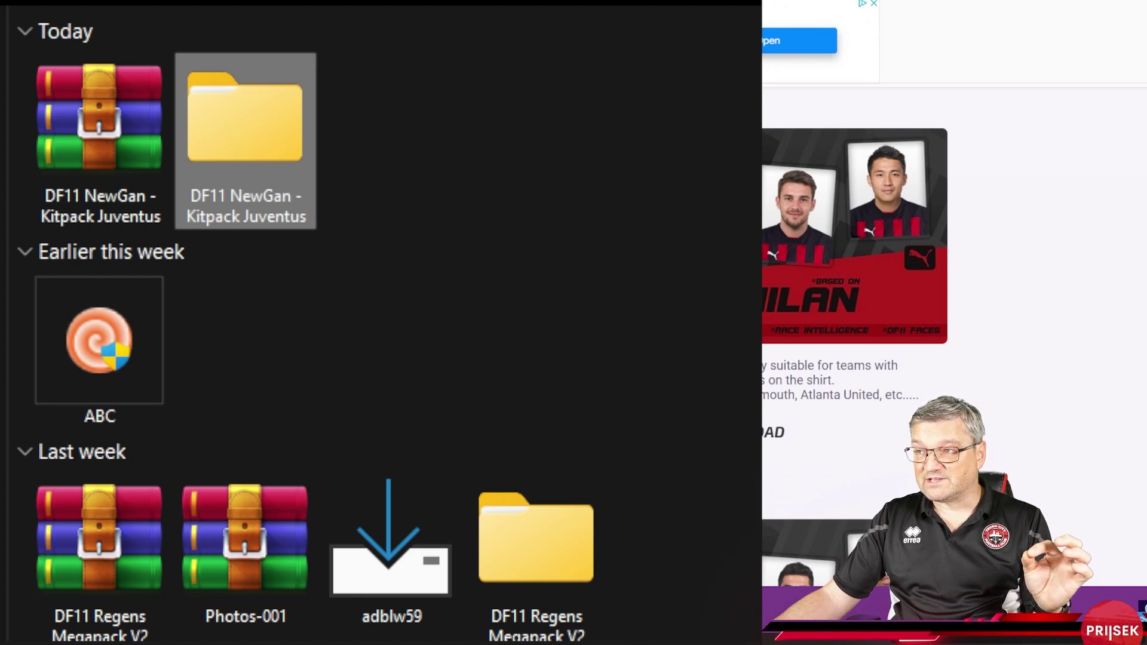
double_click(263, 124)
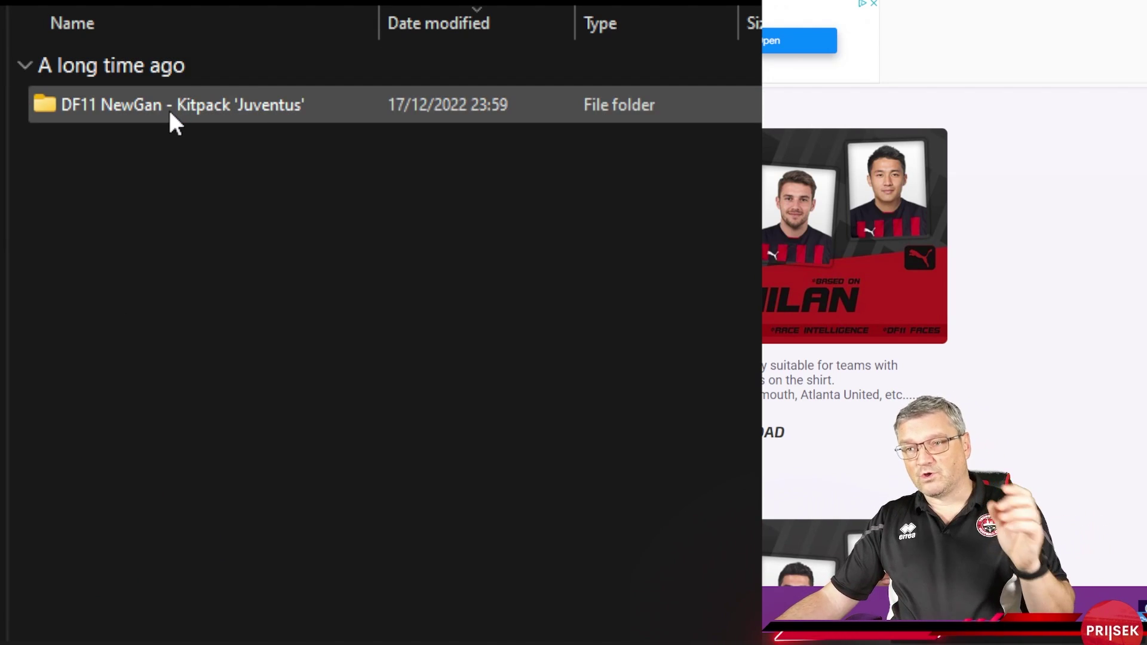
click(121, 100)
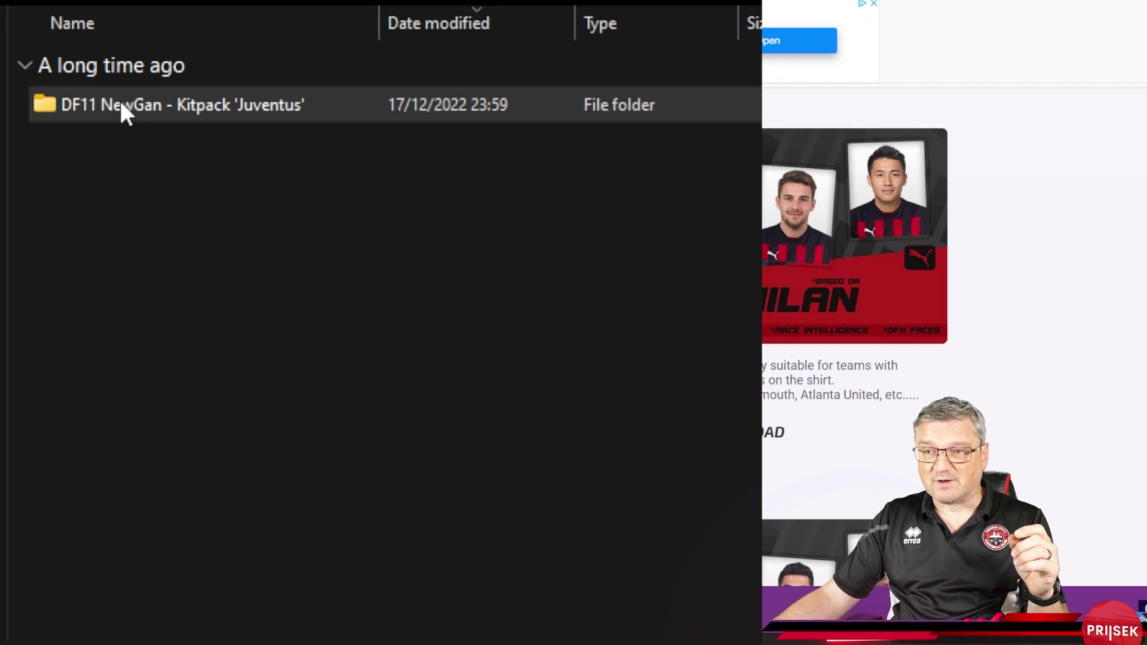
key(ctrl+x)
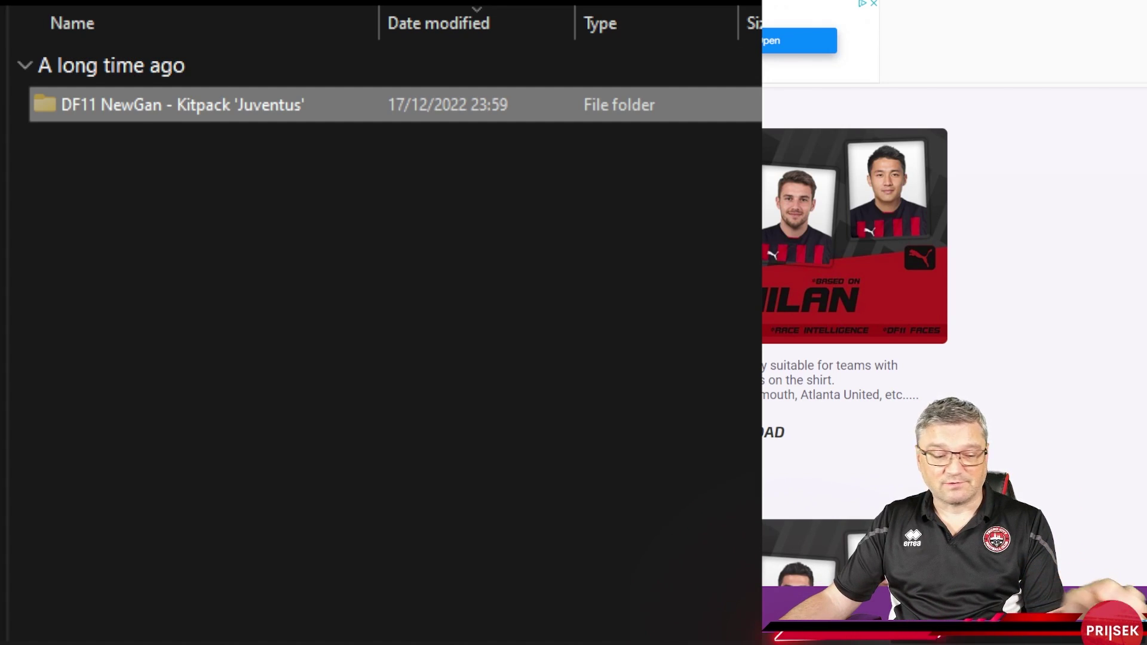
- Paste the cut kit pack folder into DF11 Newgans, inside Sports Interactive, Football Manager 2024, Graphics
key(alt+Left)
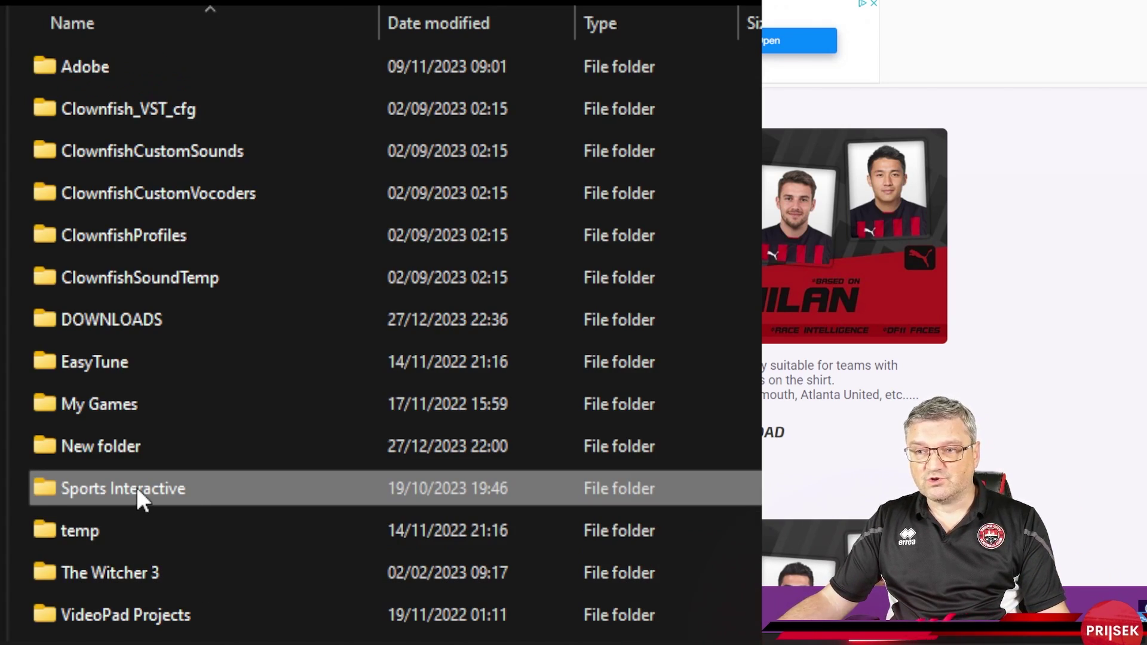
double_click(138, 497)
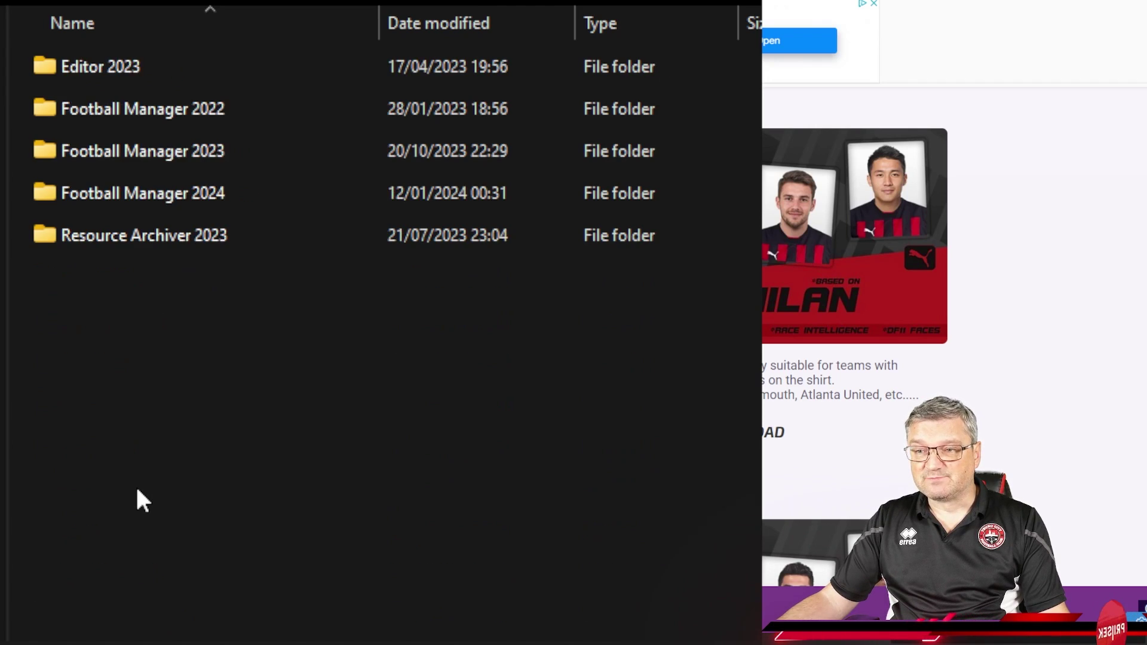
double_click(121, 203)
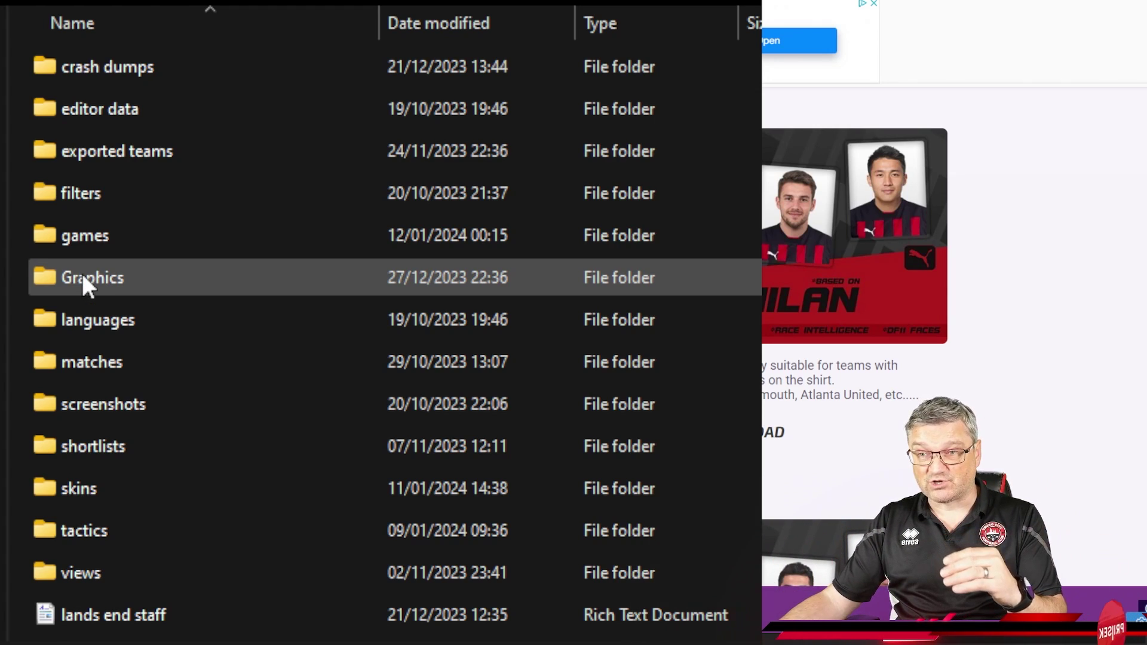
double_click(81, 272)
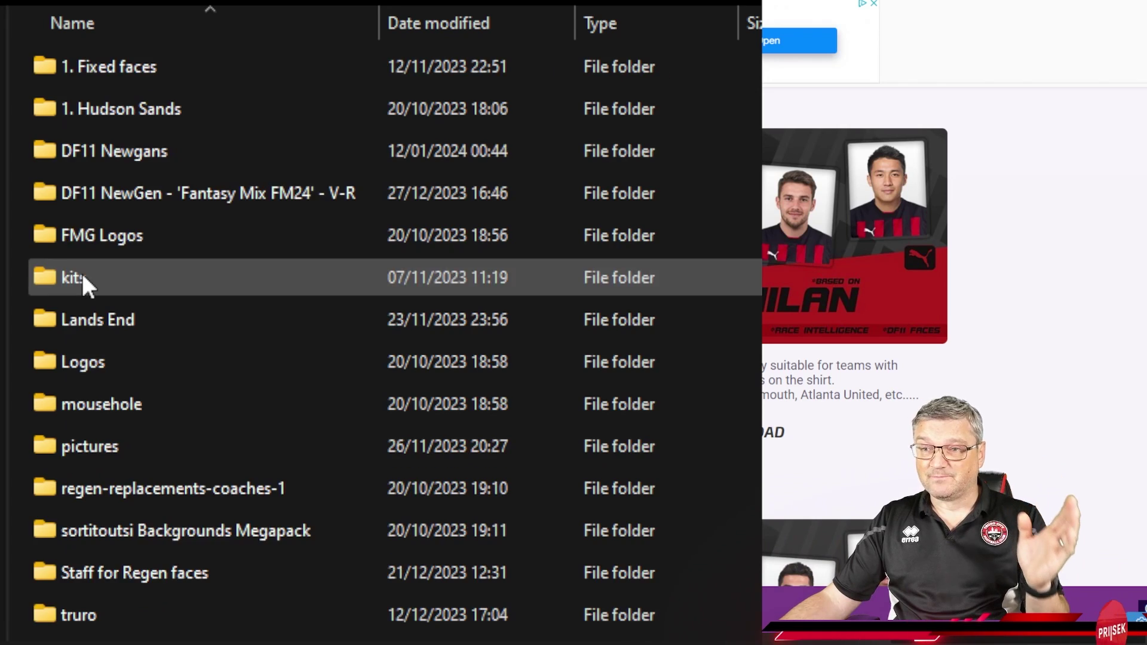
double_click(110, 150)
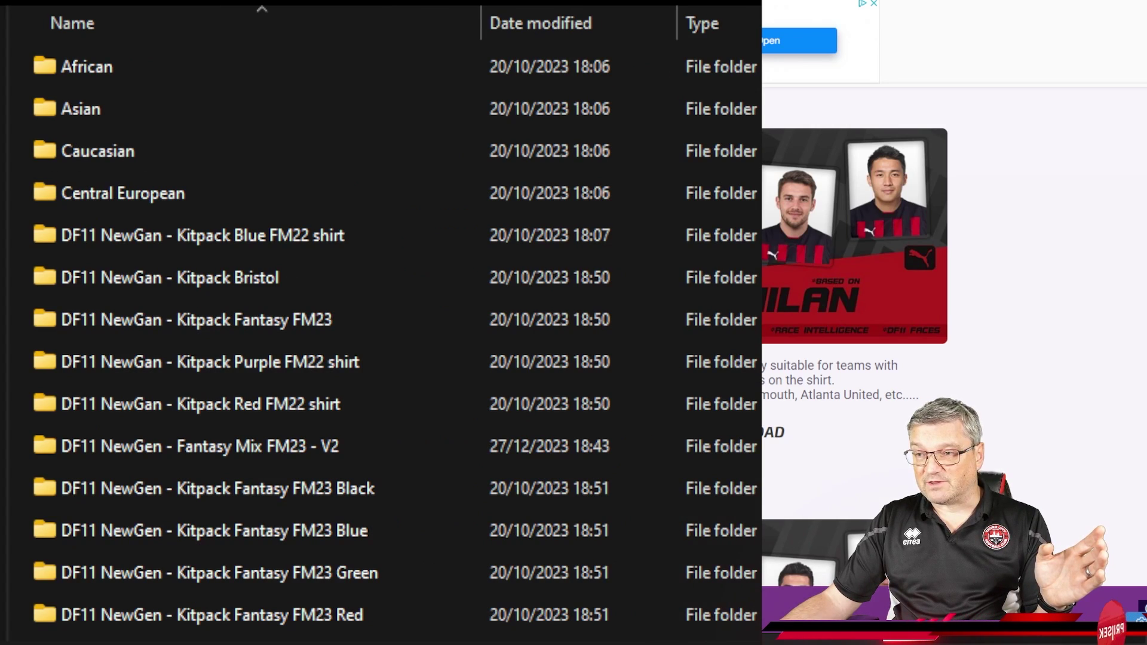
key(ctrl+v)
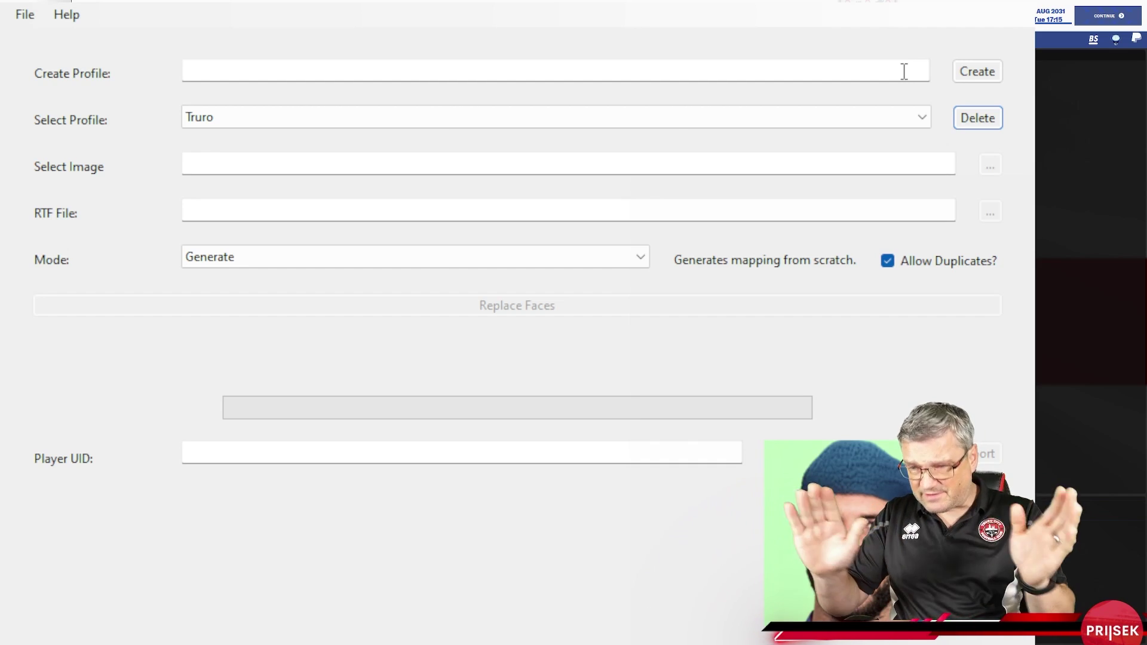
- Switch to the face replacement tool, create a profile named TEST 2 and make it the selected profile
click(901, 69)
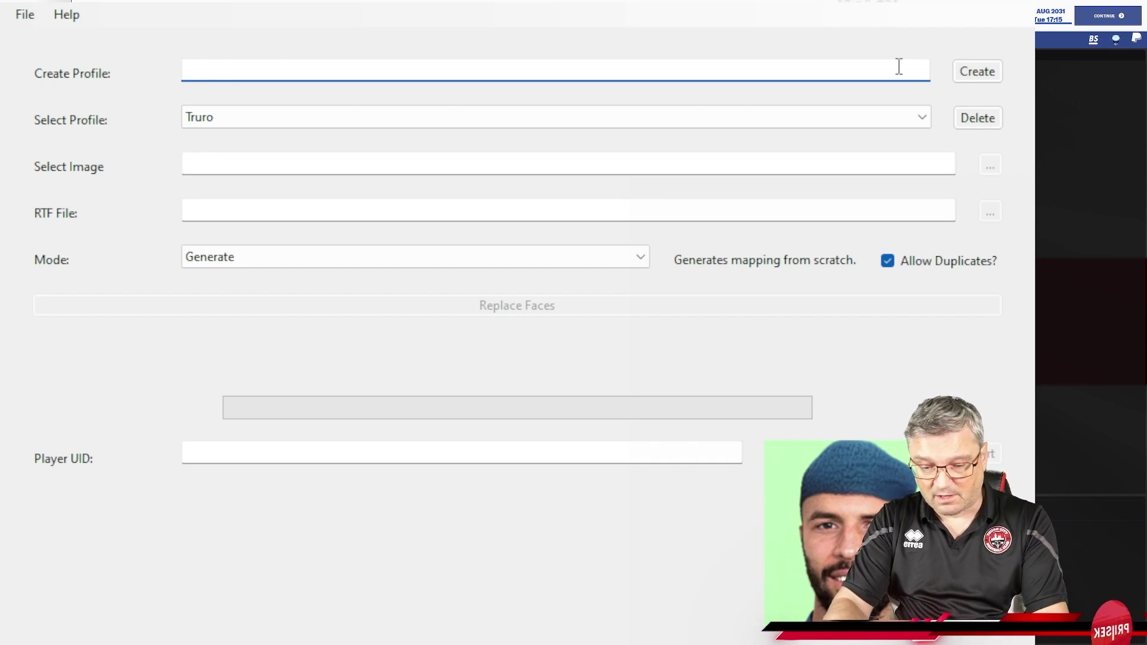
text(TEST 2)
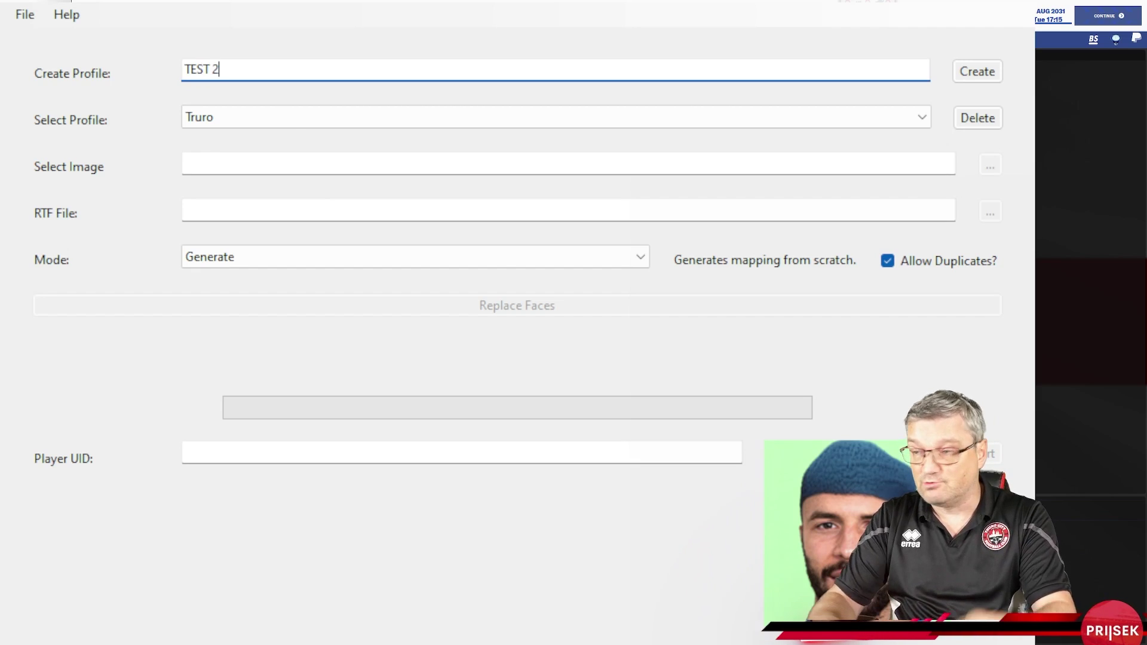
click(983, 82)
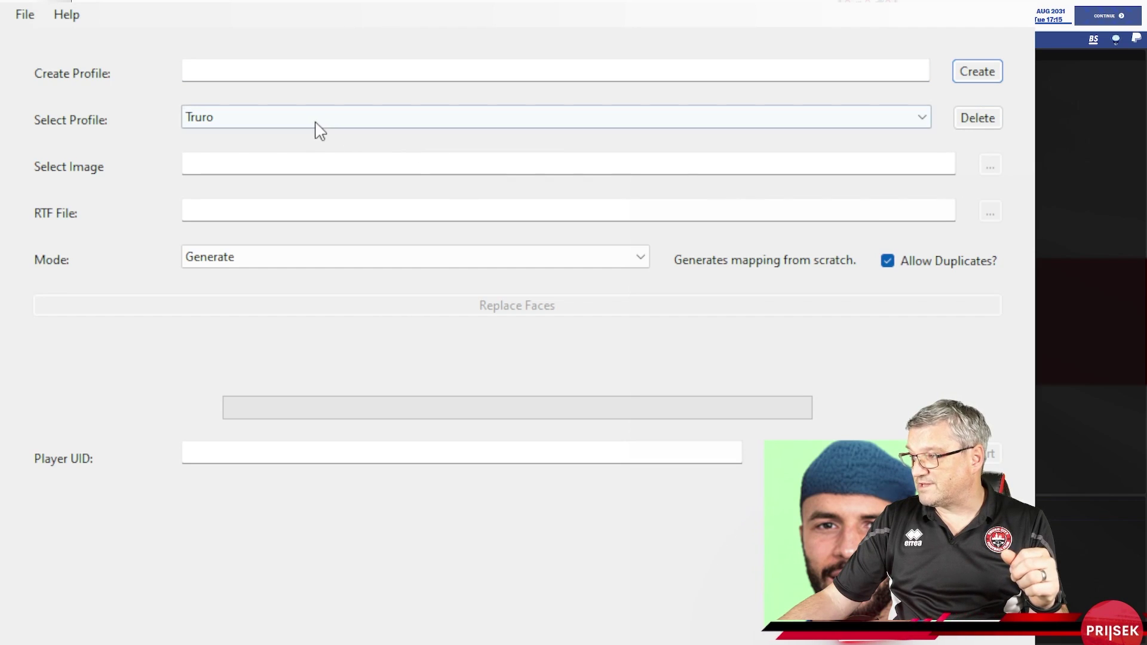
click(920, 127)
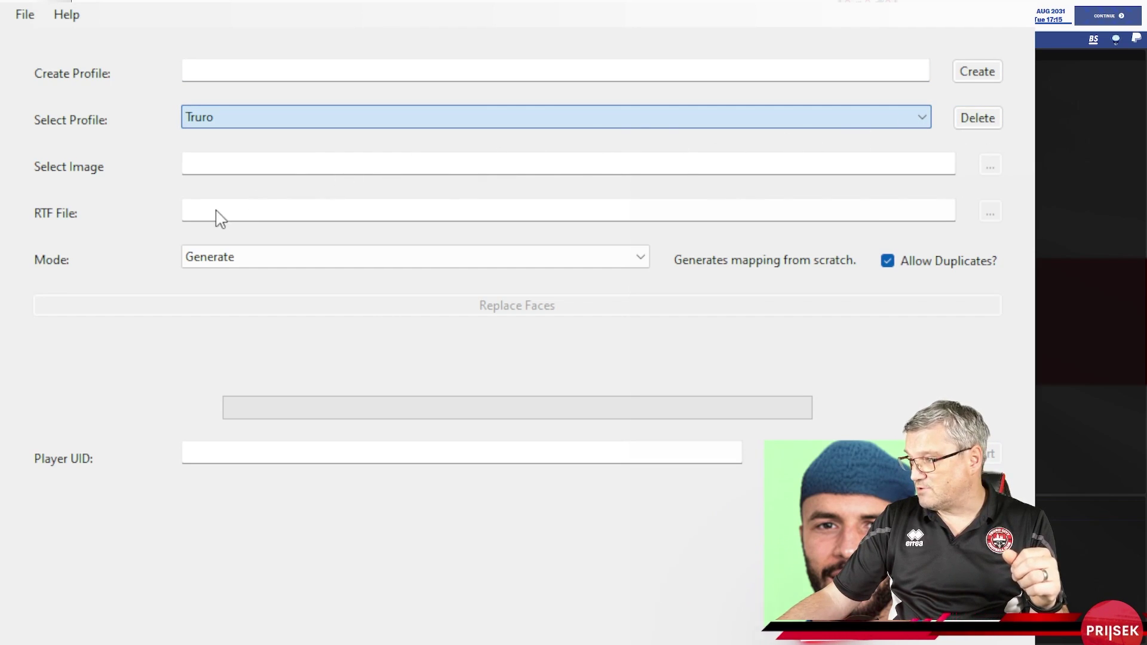
key(Down)
key(Tab)
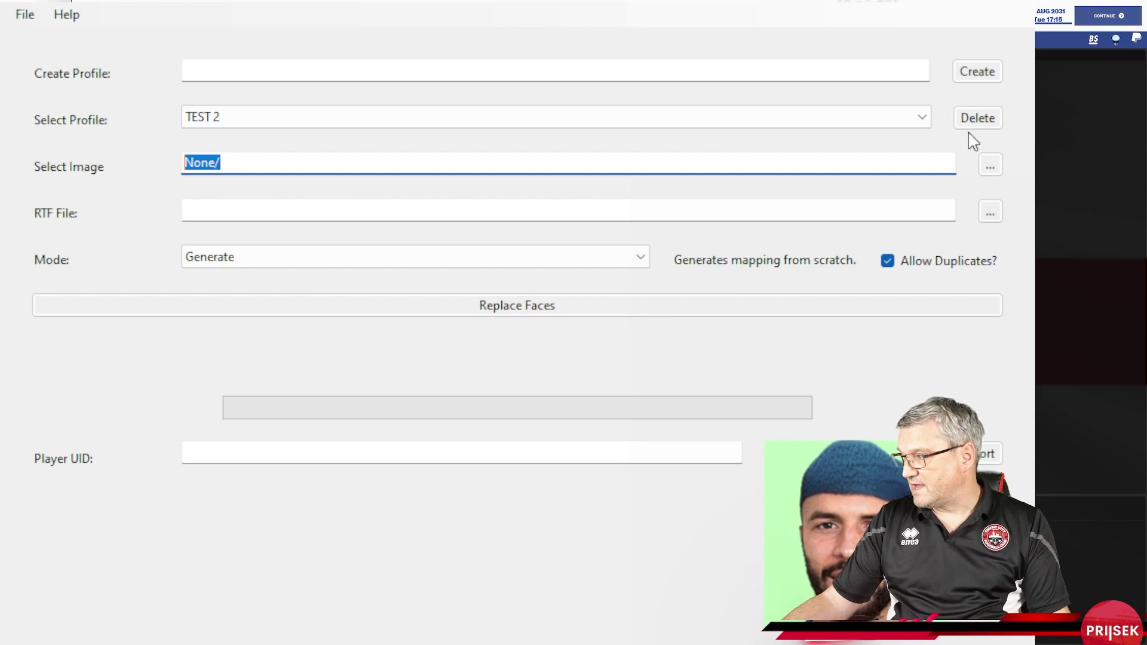
- Set the profile's image folder to DF11 NewGan - Kitpack 'Juventus' inside Documents, Sports Interactive, Football Manager 2024, Graphics, DF11 Newgans
click(989, 166)
click(989, 169)
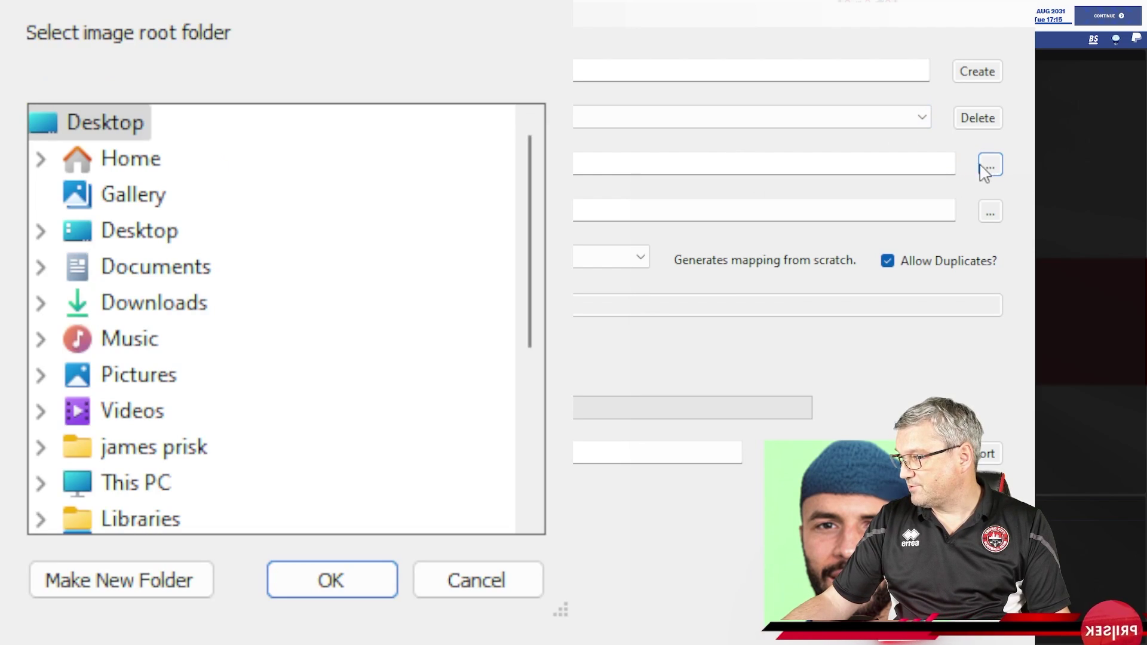
click(172, 281)
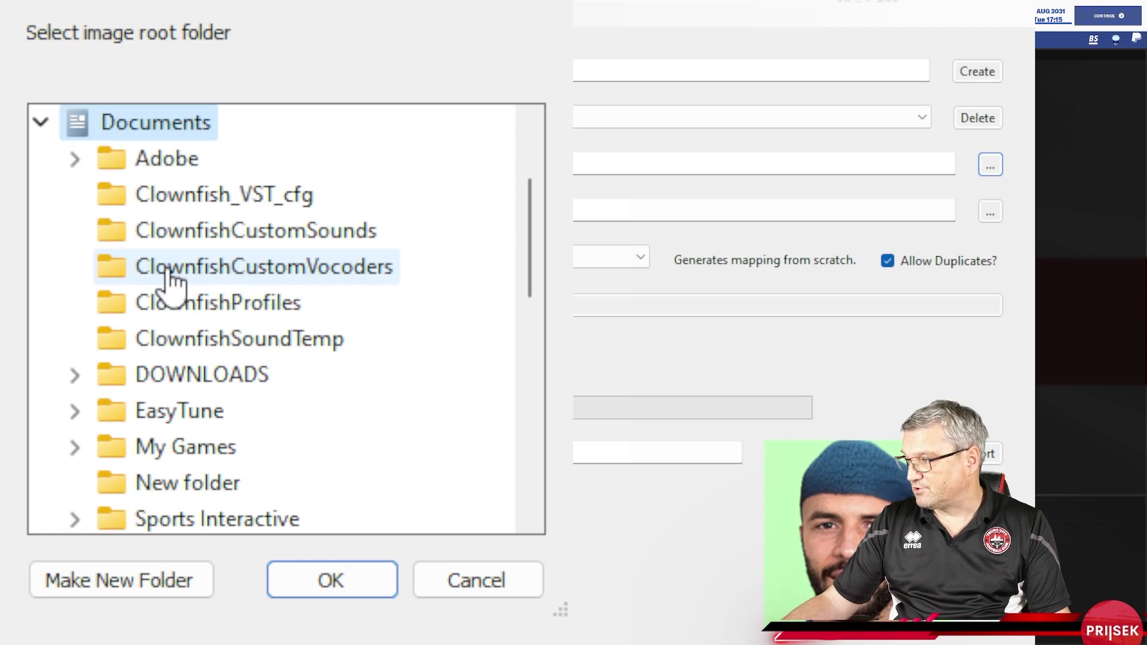
click(179, 516)
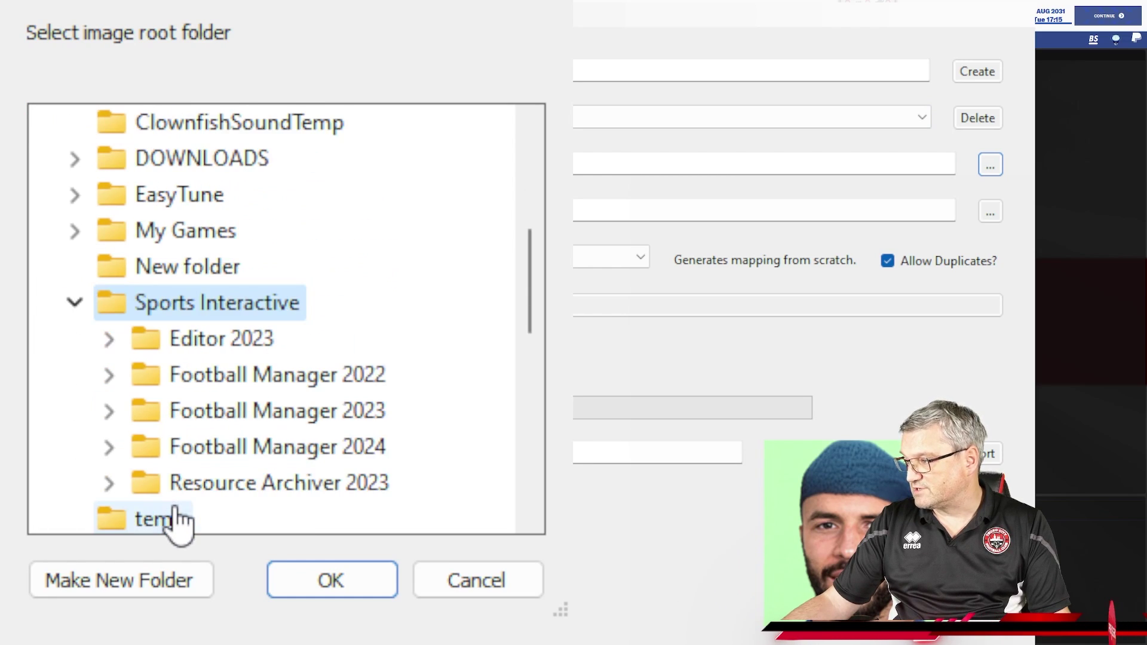
click(245, 449)
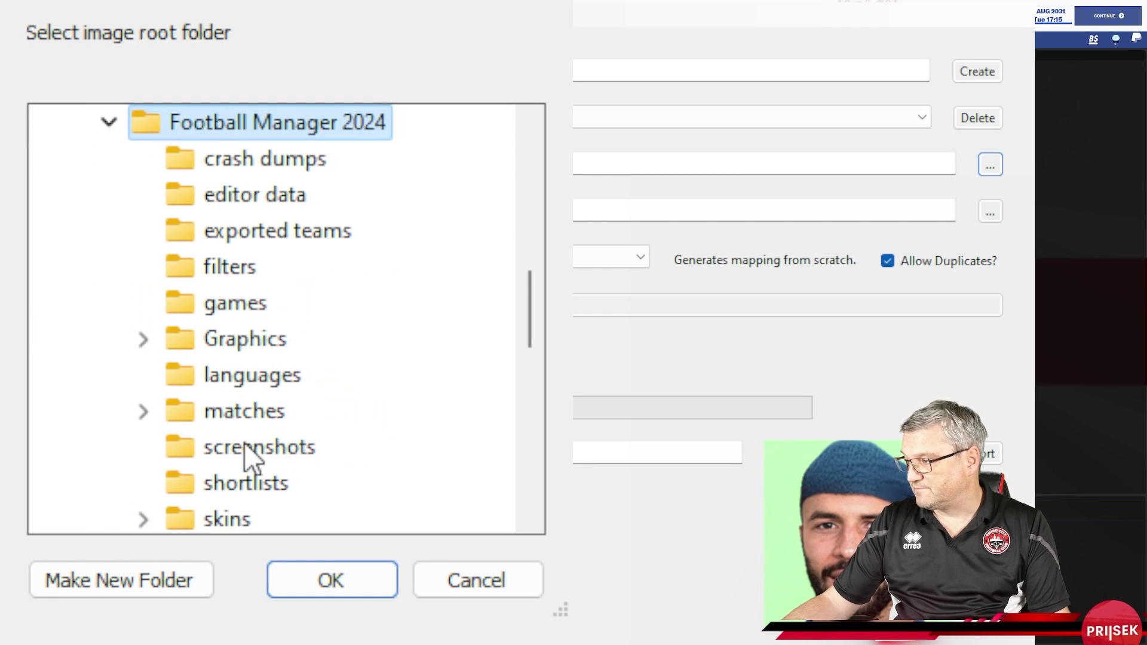
click(257, 345)
click(291, 234)
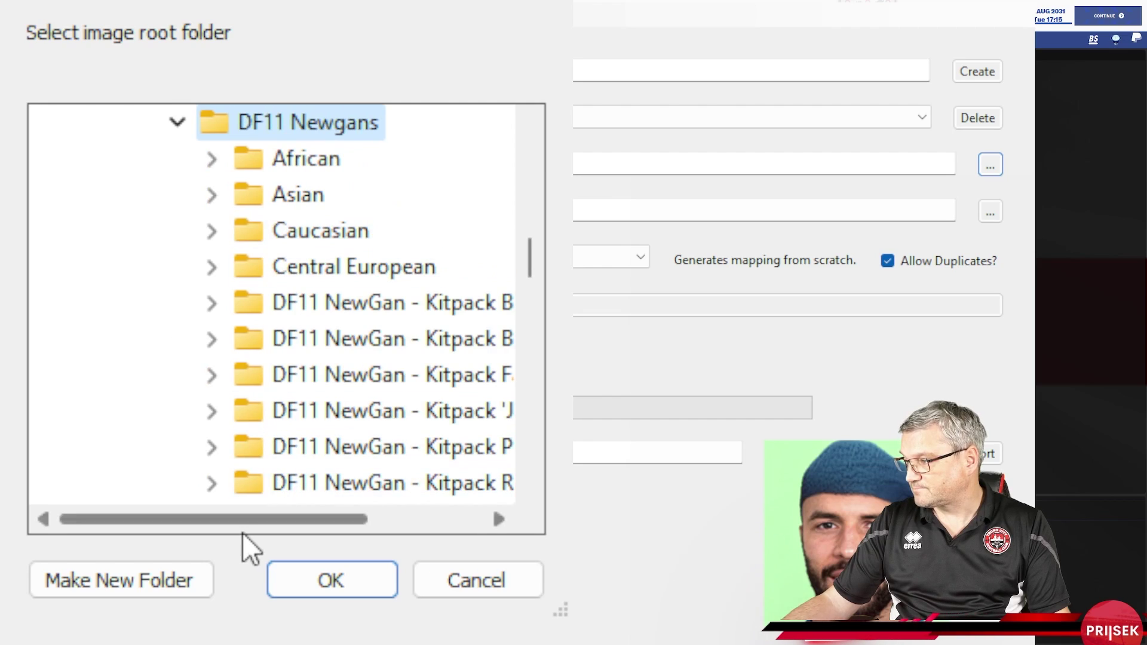
drag(248, 520, 372, 520)
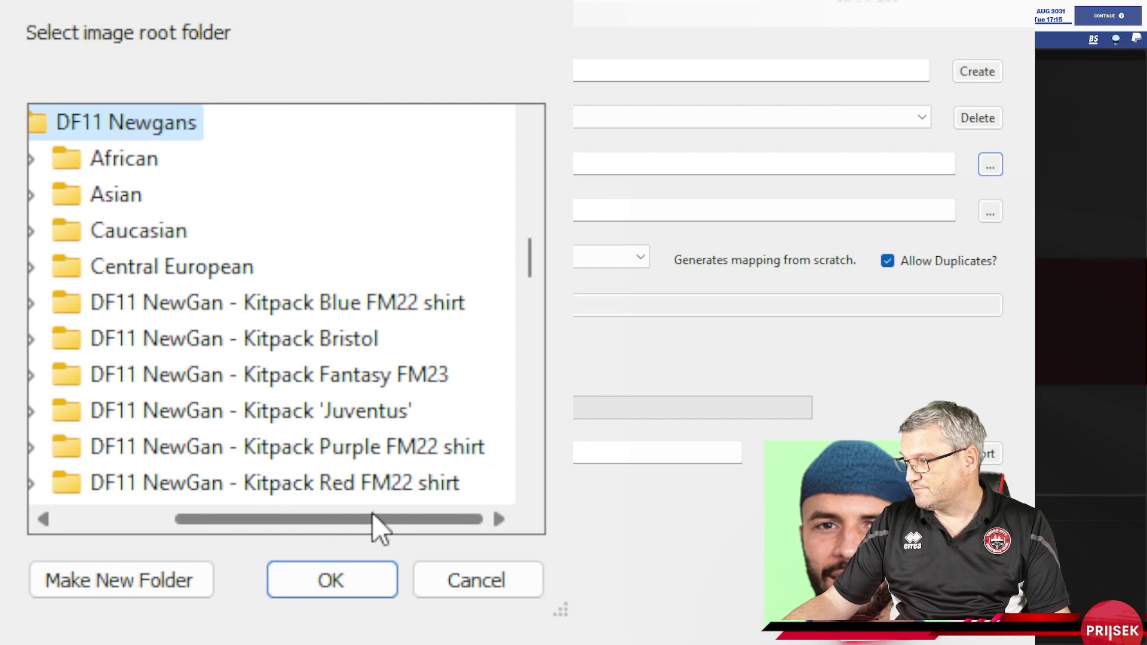
double_click(323, 417)
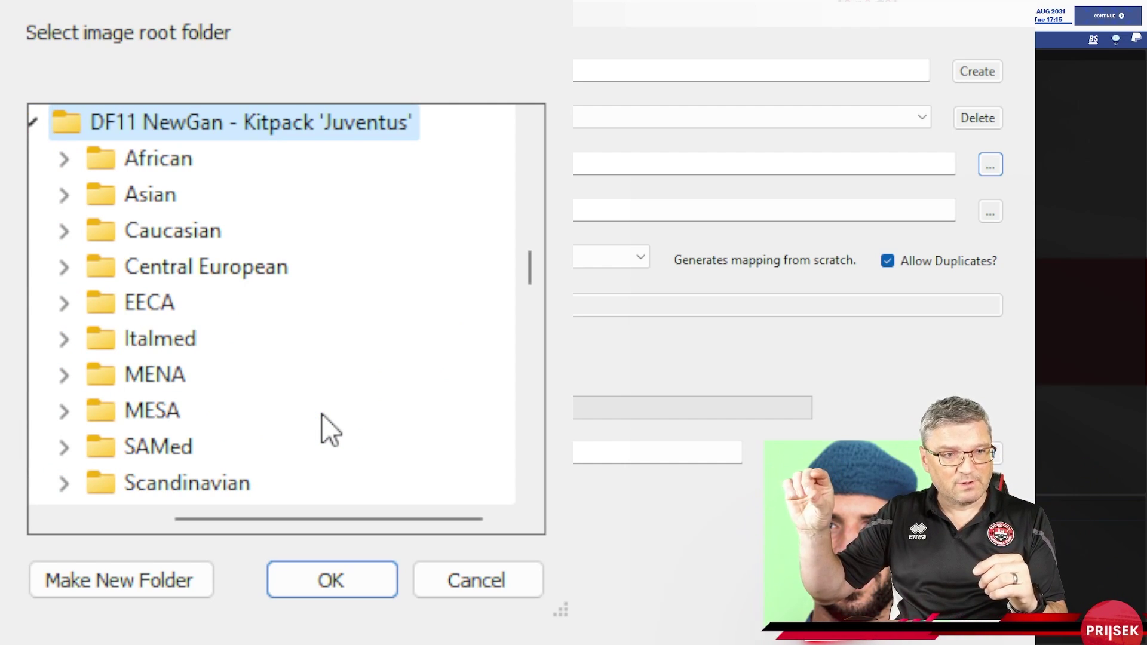
click(353, 569)
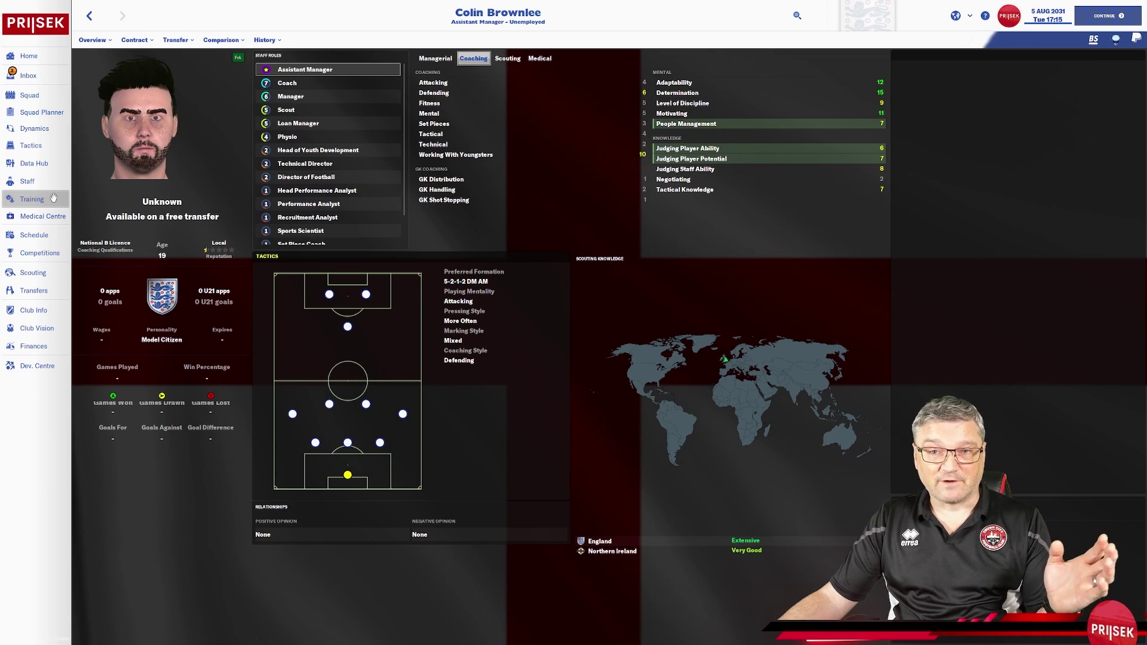
- Switch to Football Manager 2024, open the staff search and set its list view to Medical Team Attributes
click(28, 182)
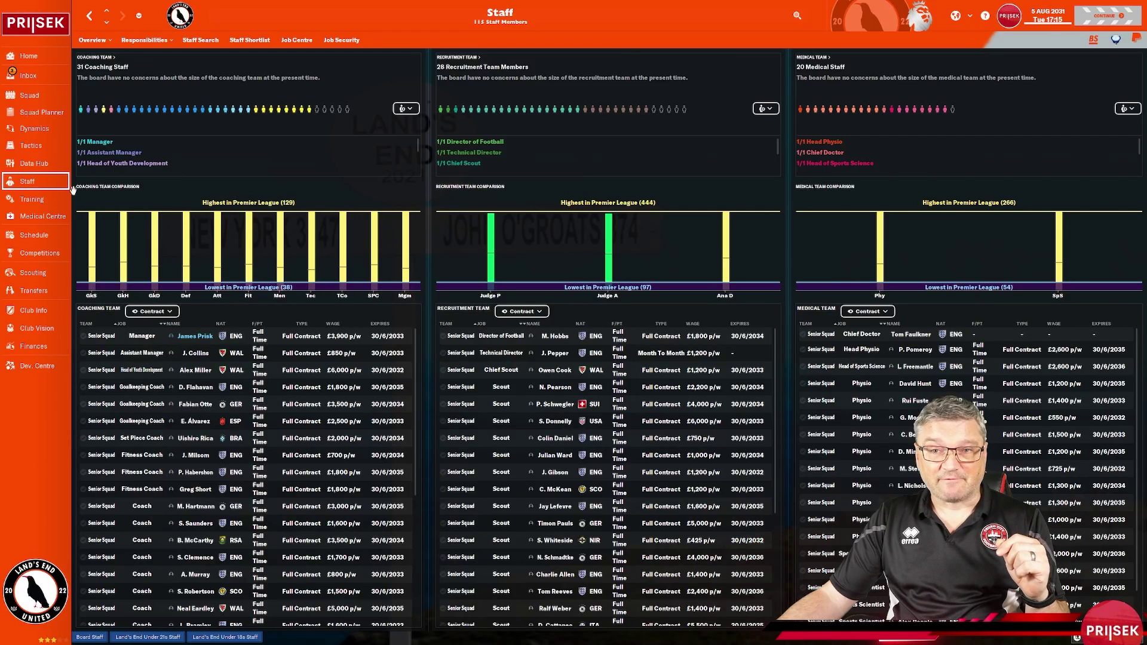
click(191, 45)
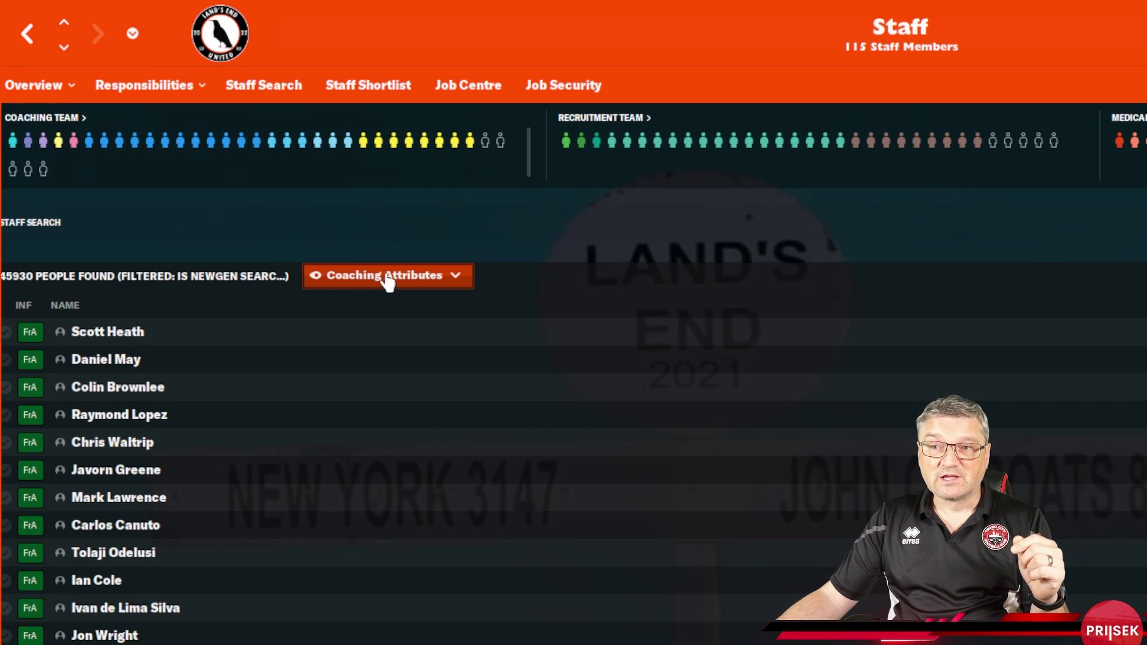
click(412, 280)
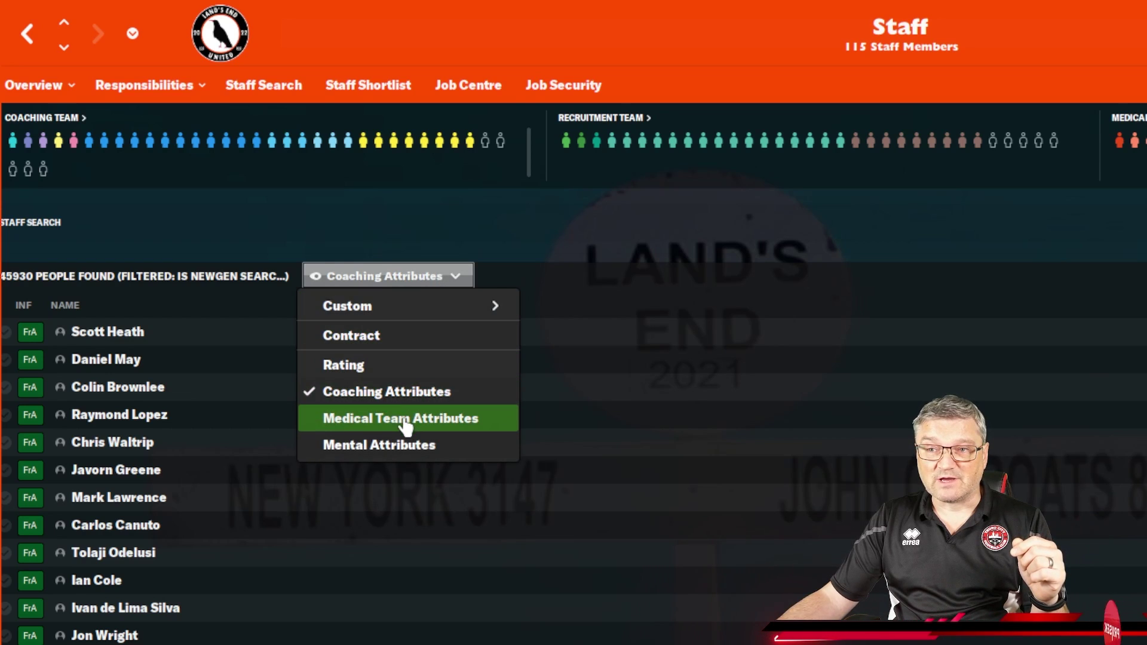
click(401, 420)
- Import the local custom view SCRIPT FACES staff into the staff search list
click(419, 277)
mouse_move(399, 307)
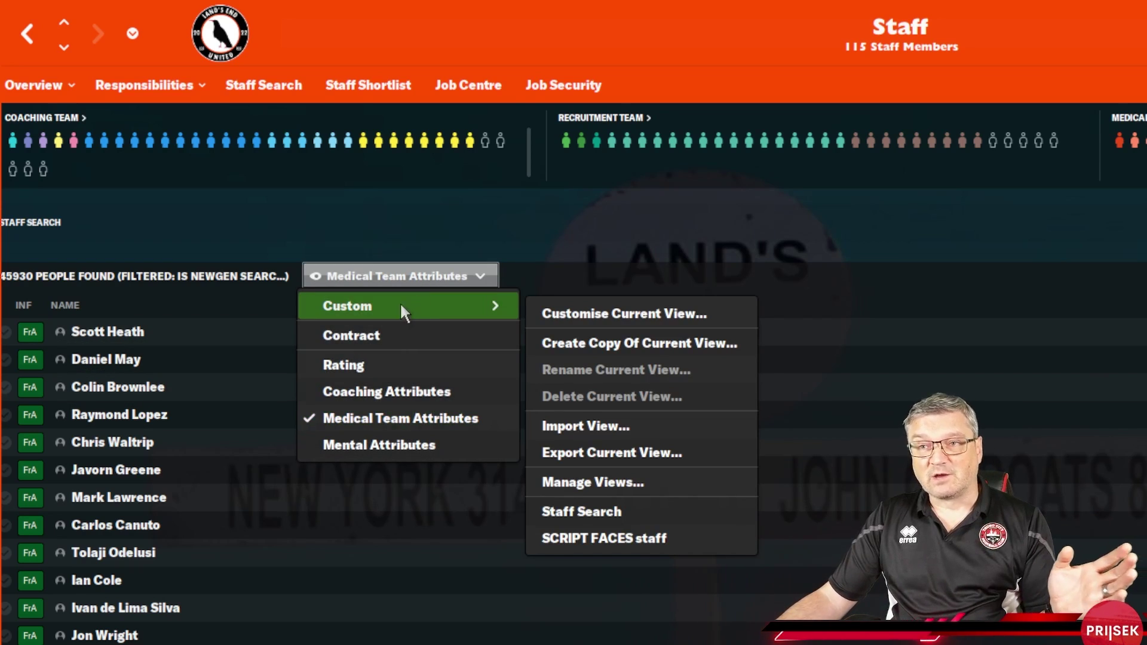
click(583, 428)
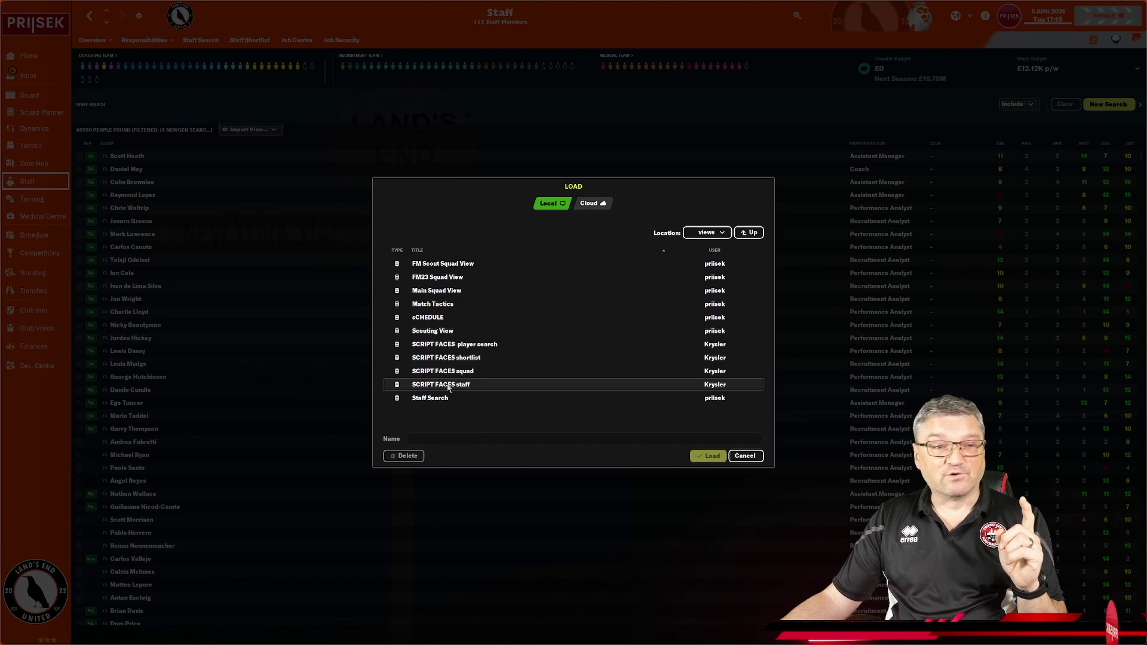
click(449, 386)
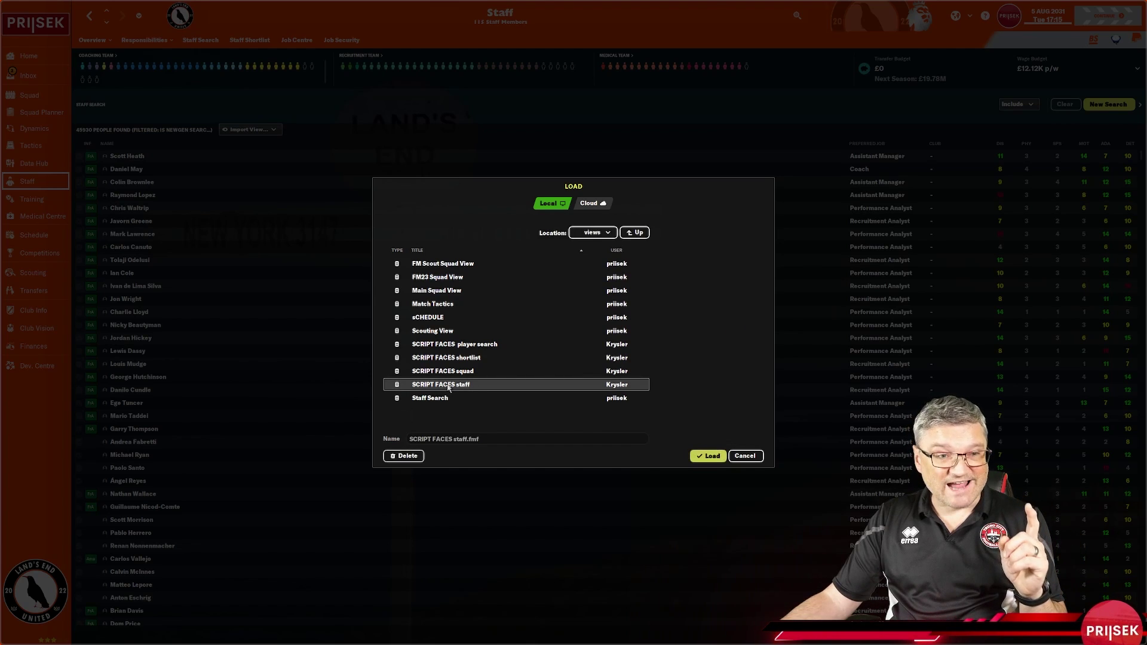
click(706, 457)
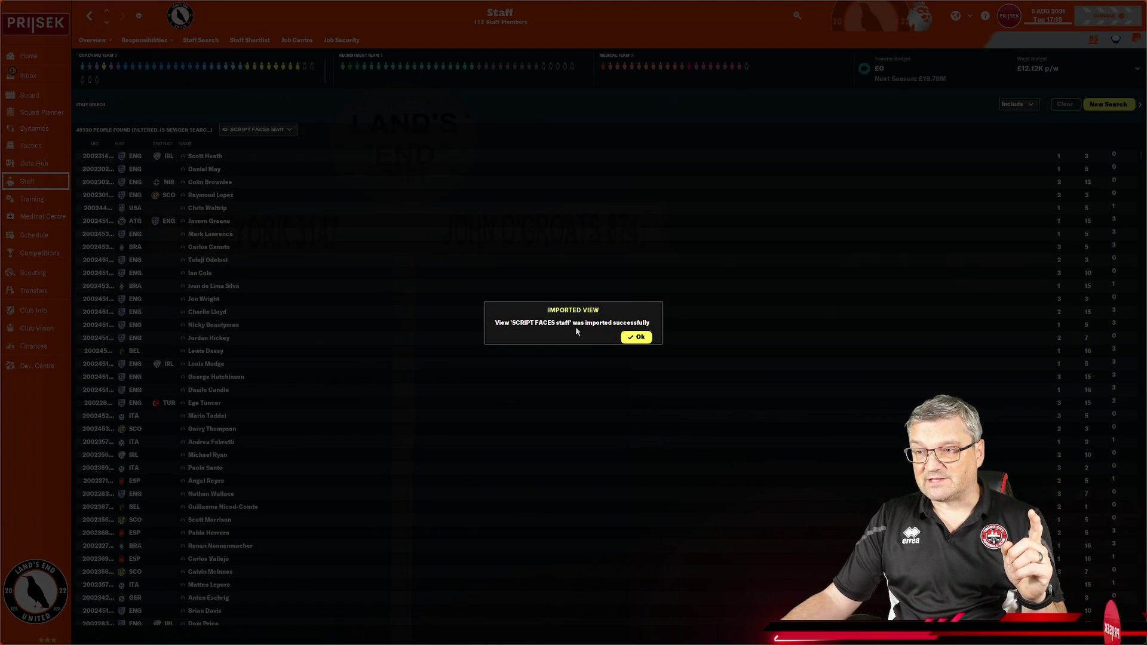
click(637, 337)
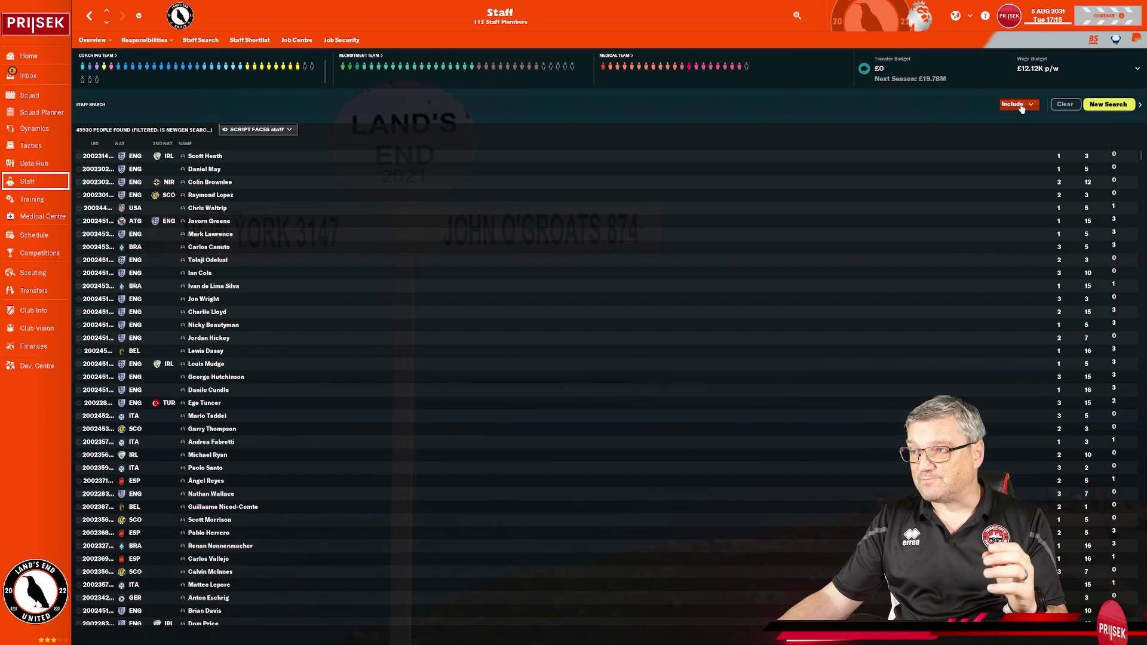
- Try the interested first team, reserves and youth team inclusion options, and restore the search to include only Land's End staff
click(1021, 107)
click(1003, 164)
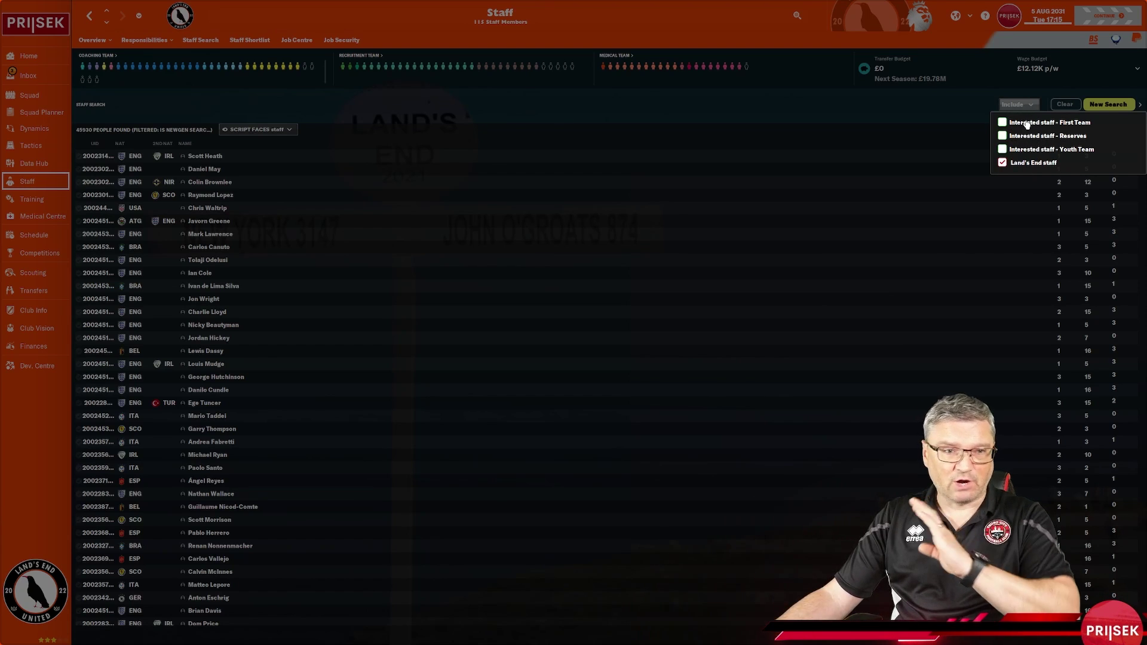
click(1004, 123)
click(1002, 149)
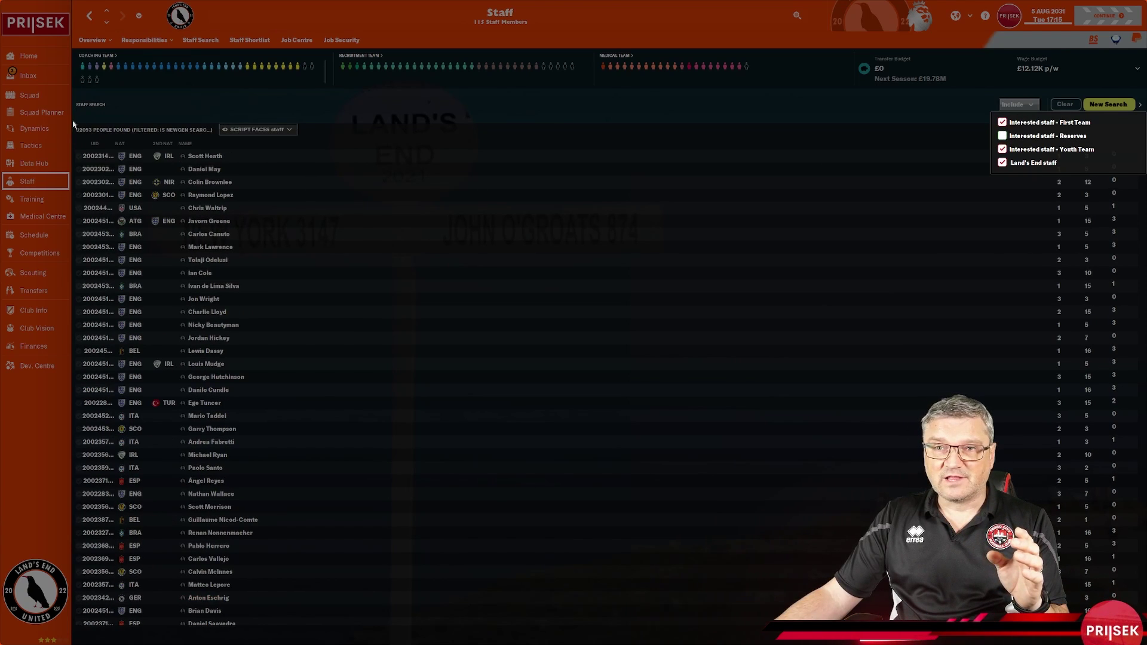
click(1002, 136)
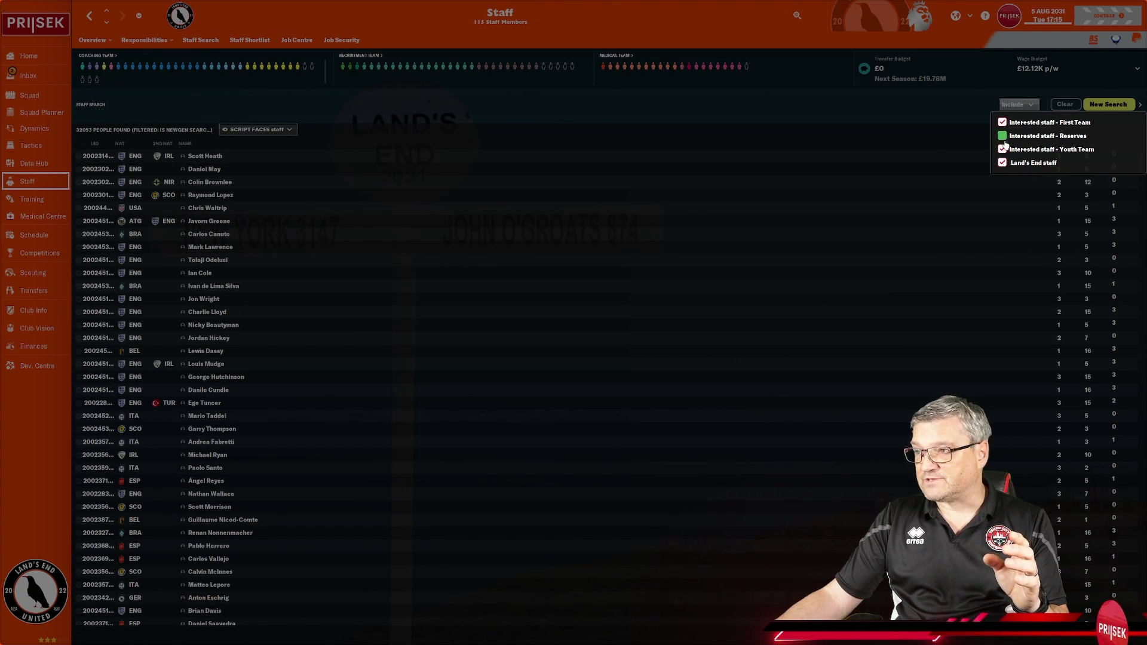
click(1004, 123)
click(1002, 137)
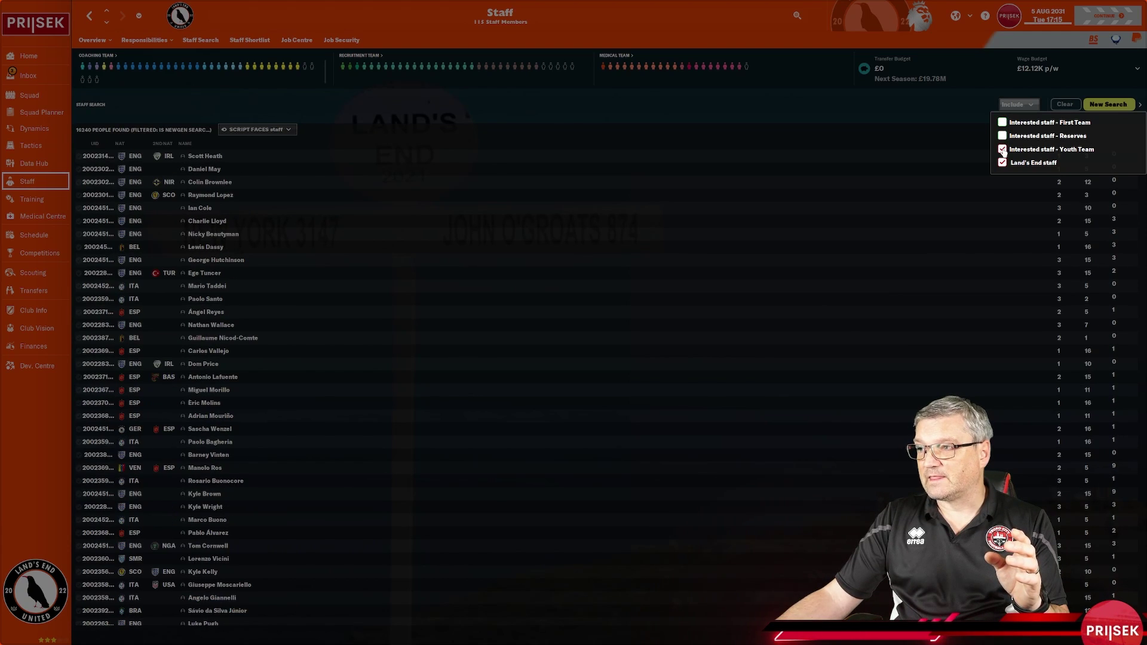
click(1002, 150)
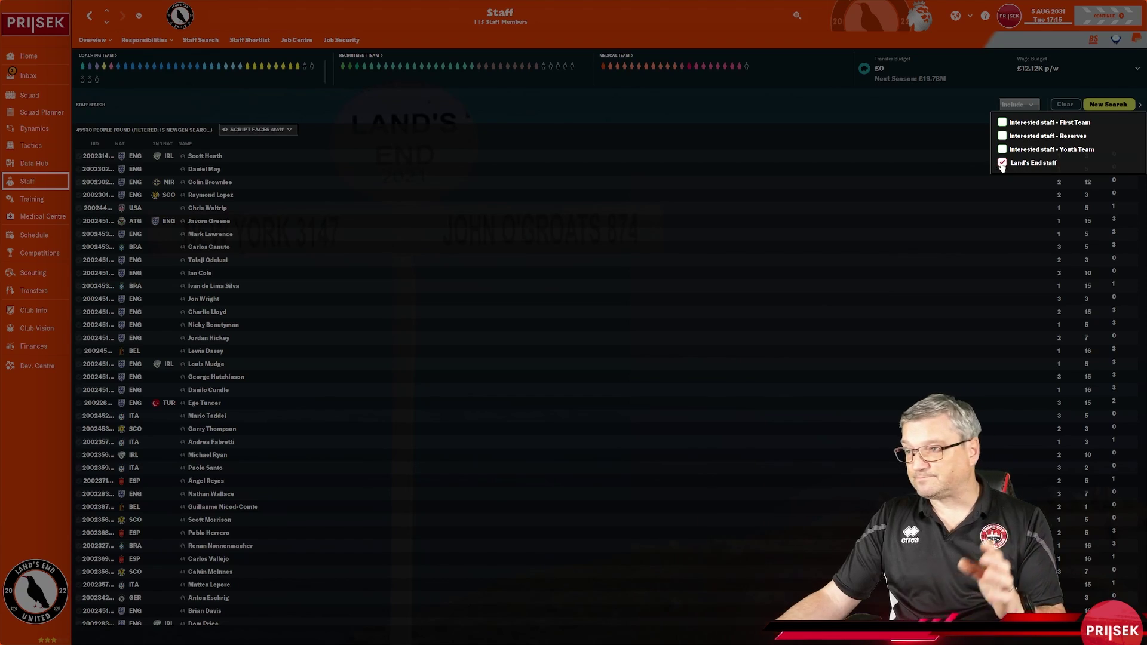
click(1002, 163)
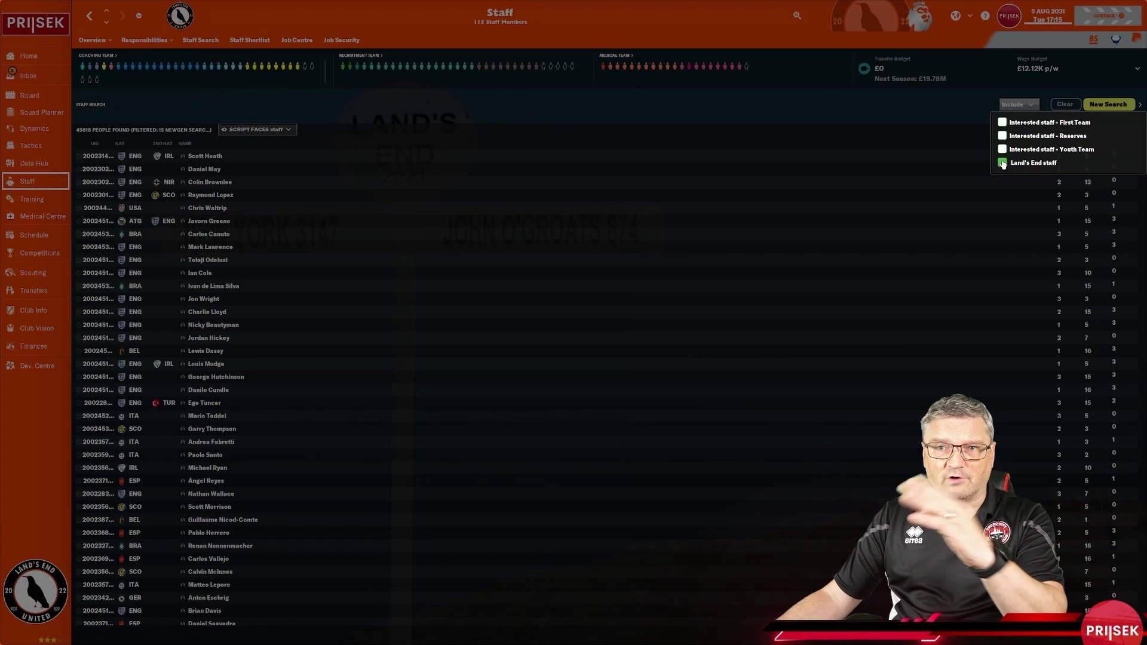
click(1002, 163)
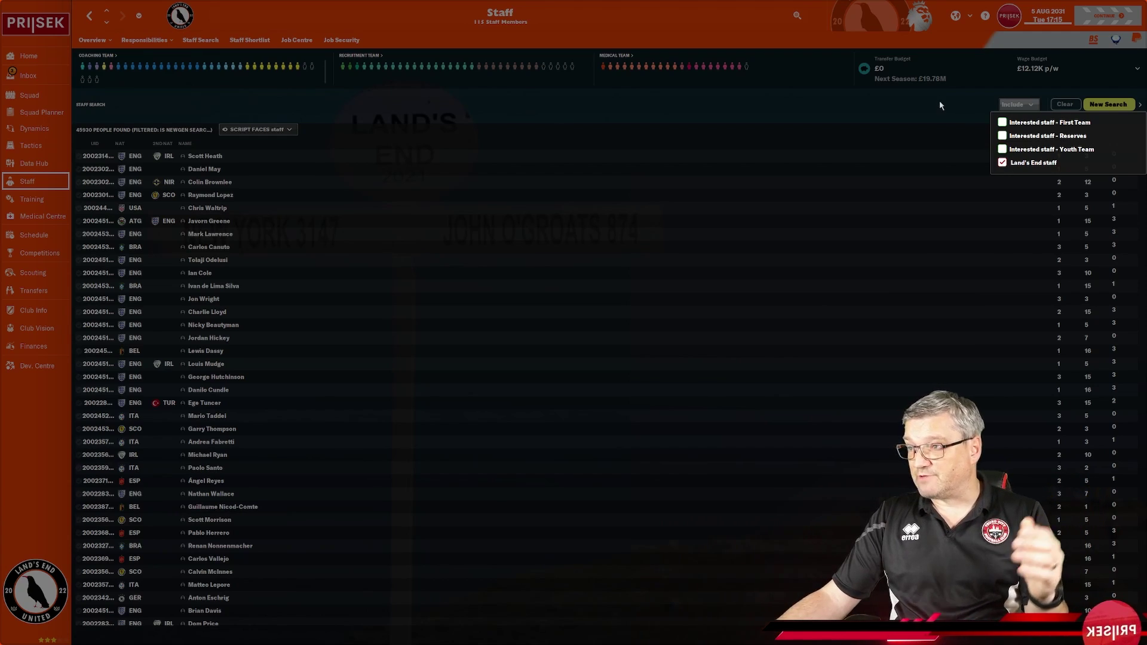
click(1110, 106)
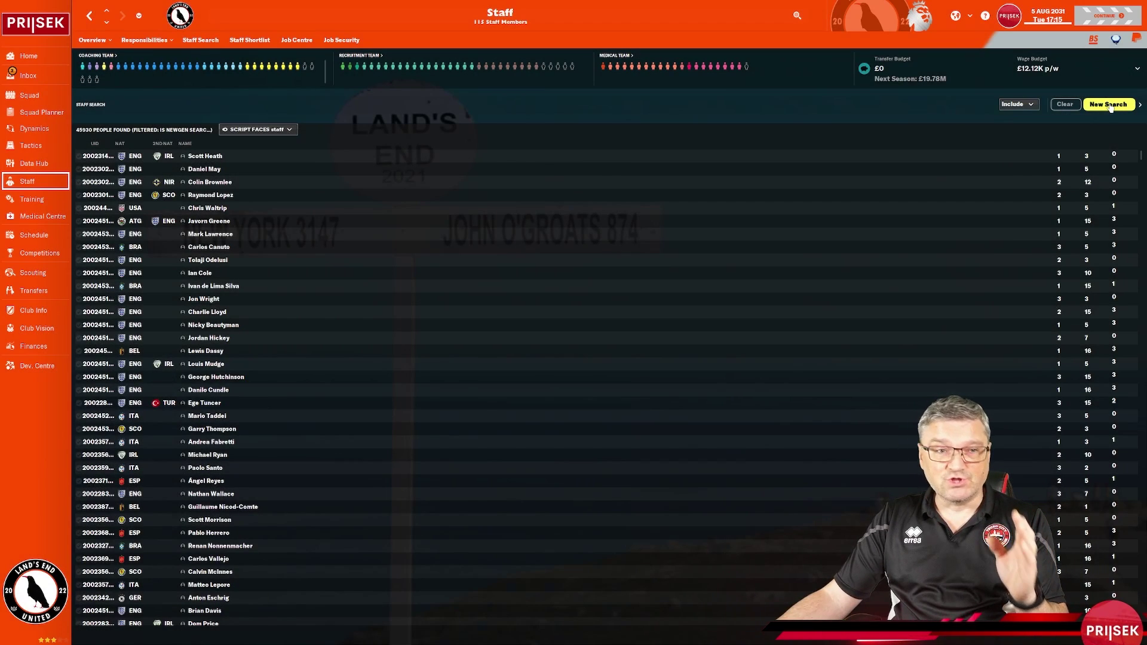
- Start a new staff search and import the local filter file named is newgen search filter
click(1109, 105)
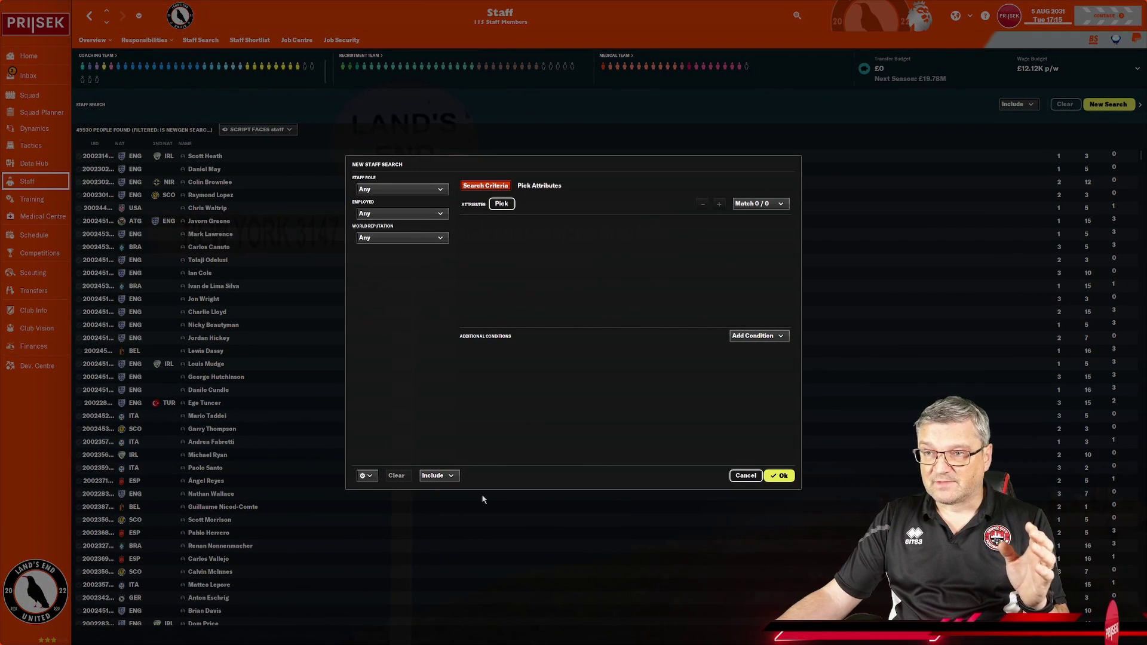
click(366, 477)
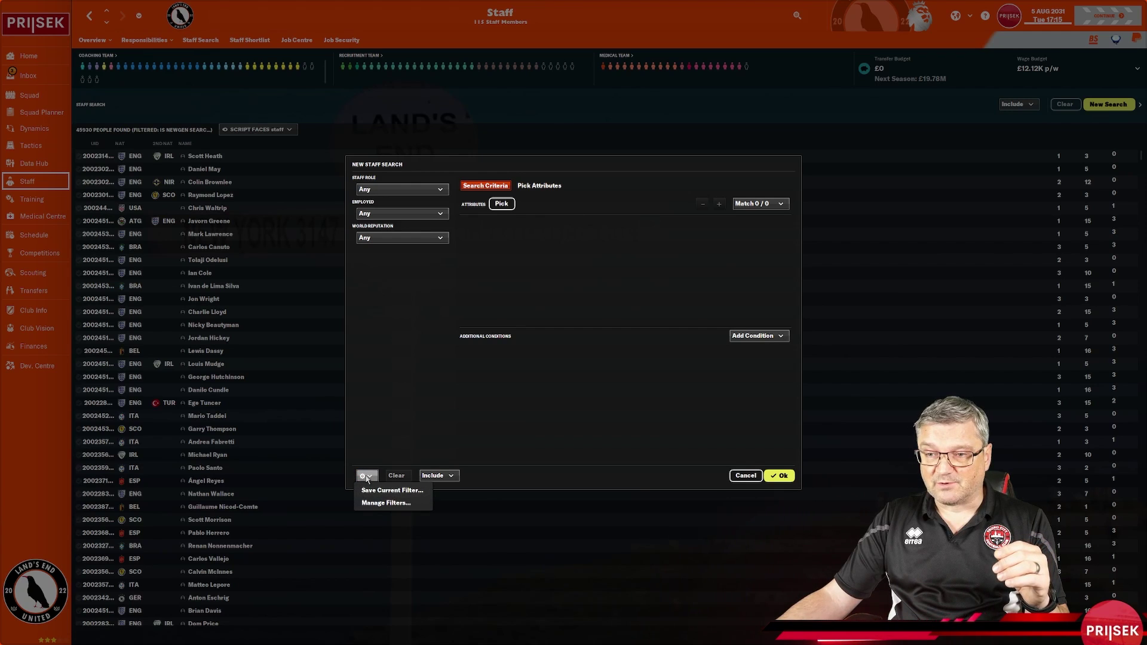
click(374, 504)
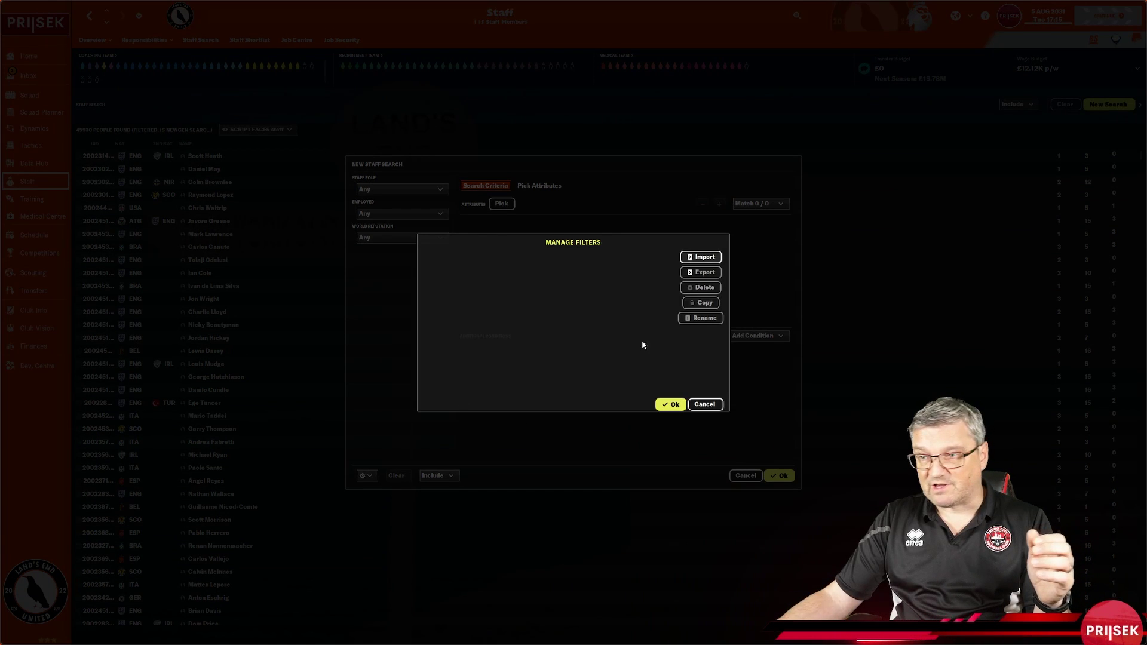
click(703, 261)
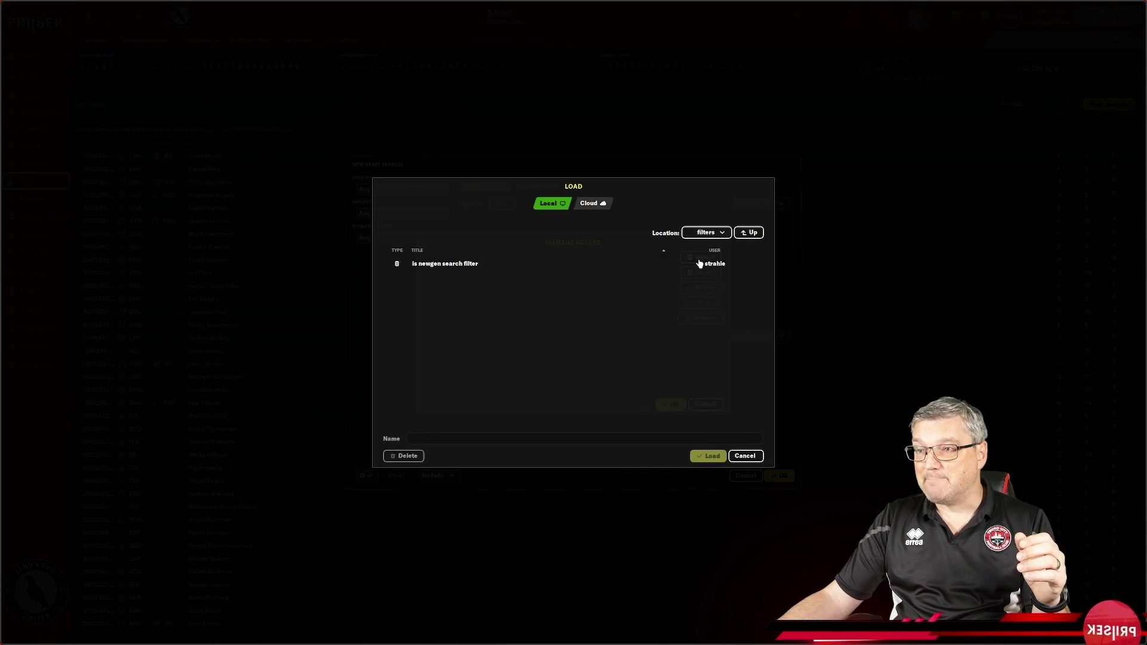
click(426, 265)
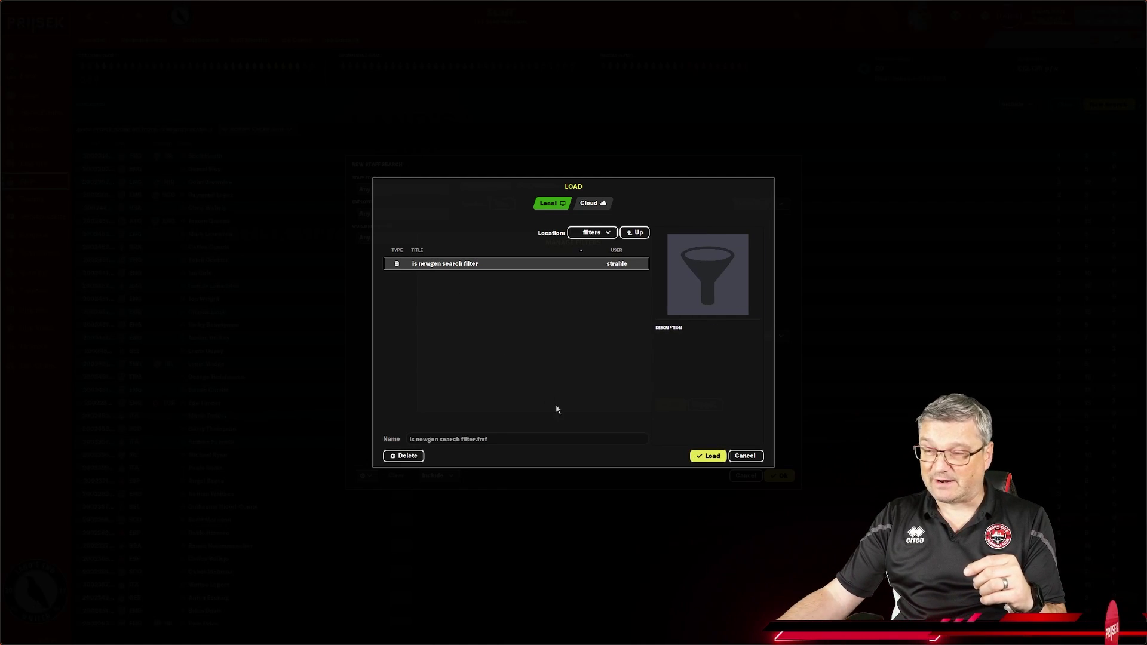
click(707, 456)
click(425, 258)
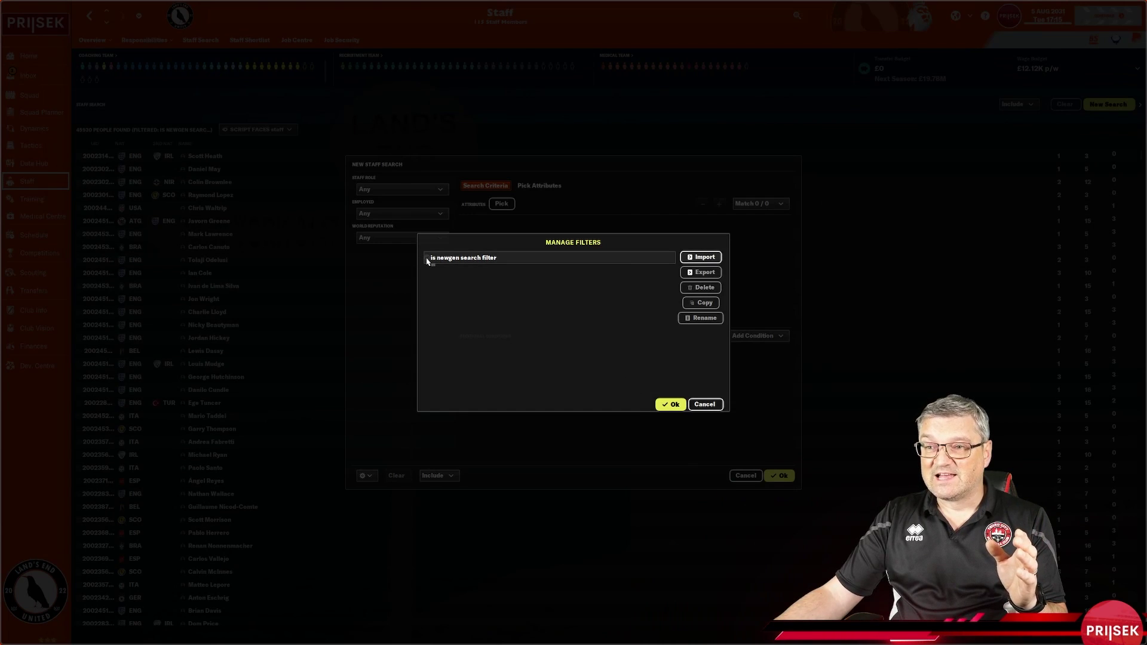
click(669, 405)
- Apply the is newgen search filter to the staff search and confirm the search
click(364, 478)
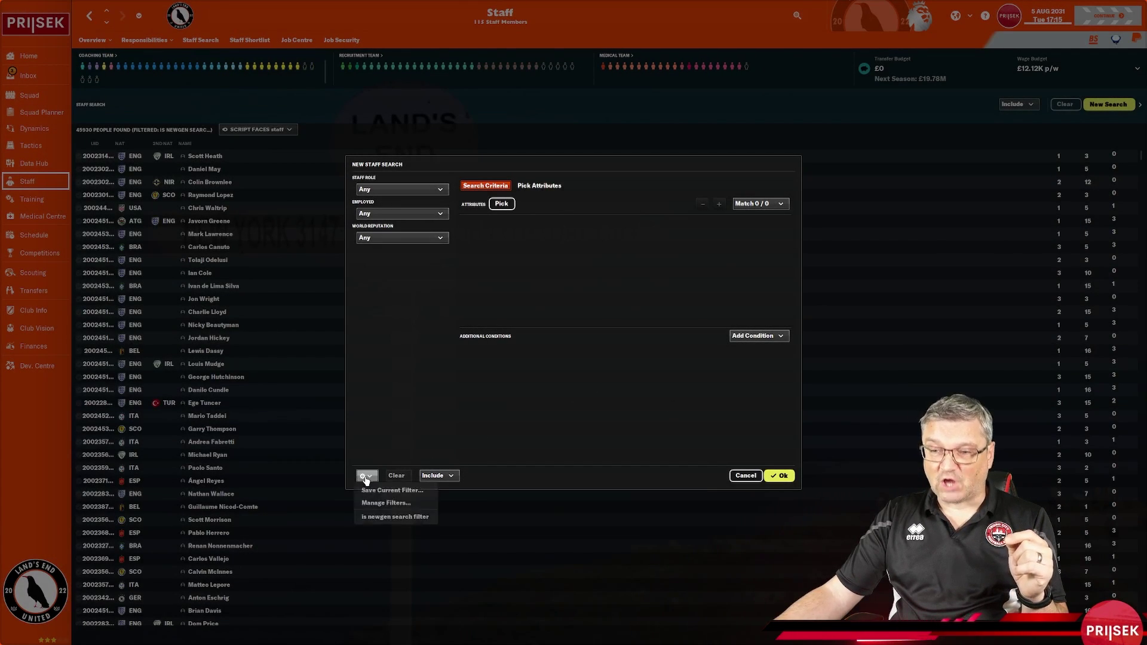
click(377, 518)
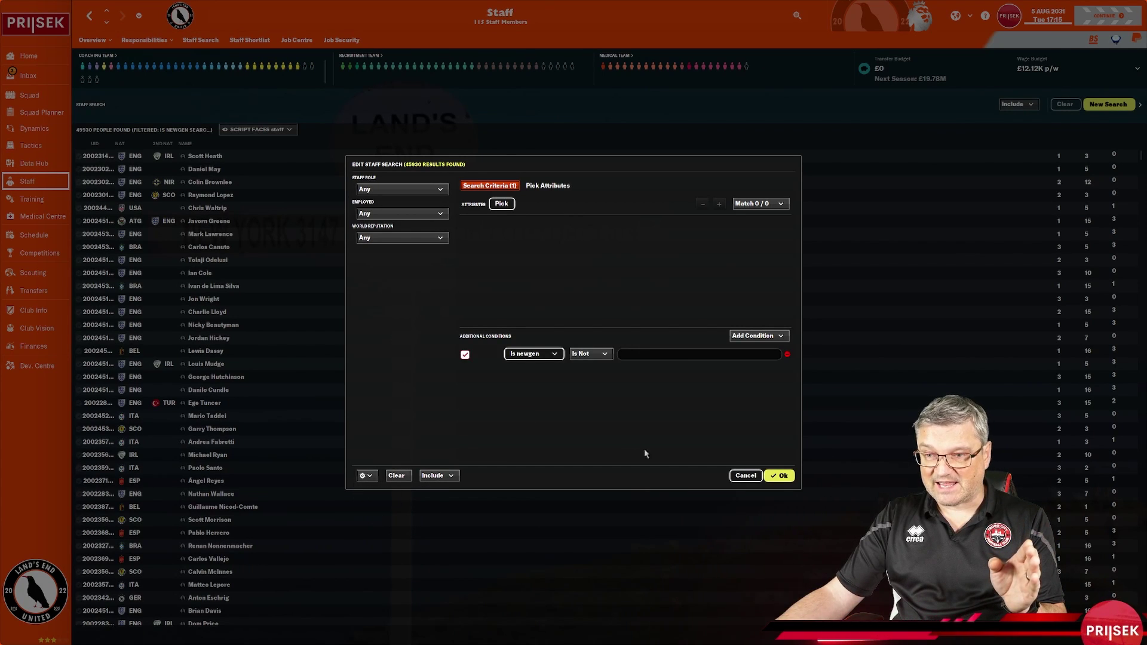
click(780, 476)
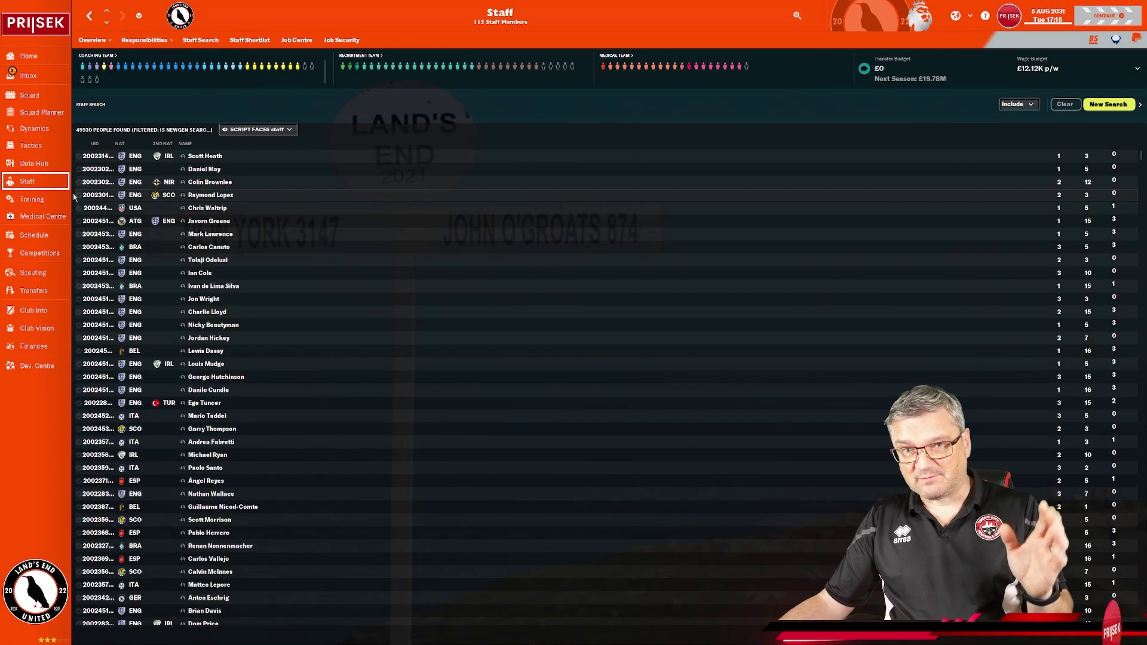
- Visit the training overview and return to the filtered staff search list
click(39, 201)
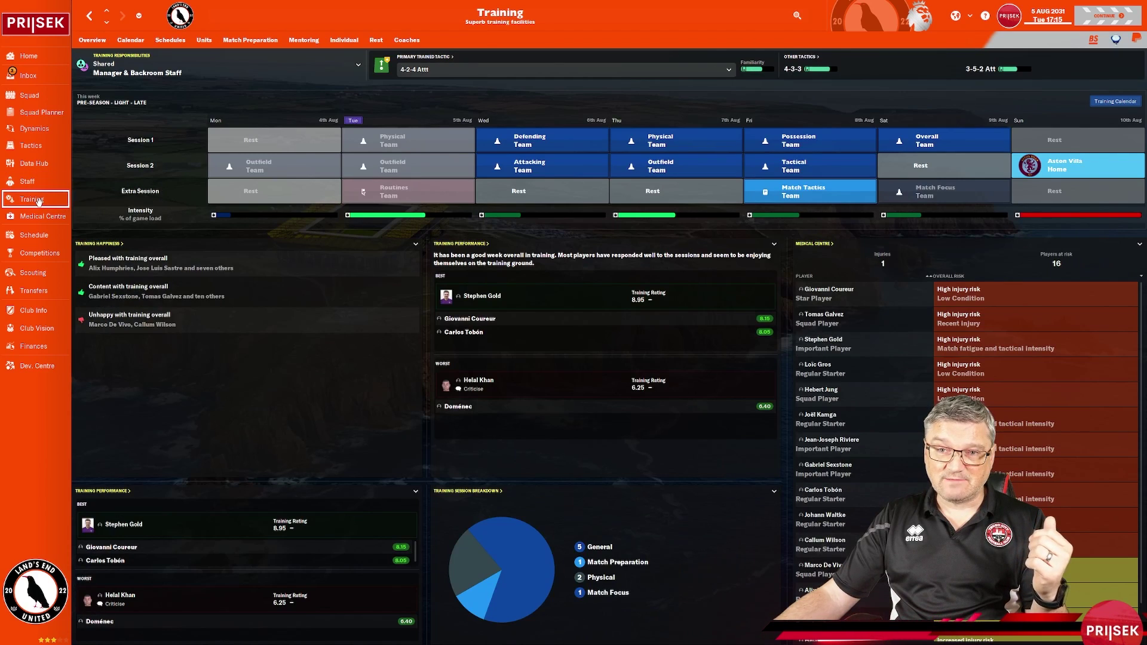
click(40, 186)
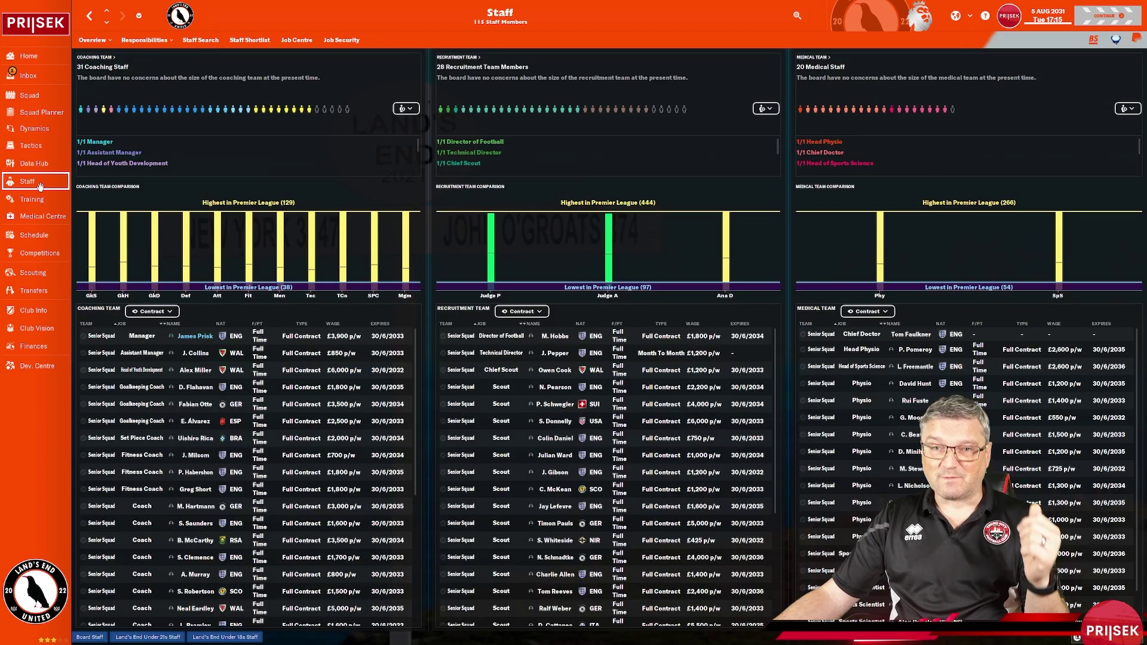
click(201, 41)
- Select every person in the filtered staff list and print the list to a text file, replacing the existing TEST STAFF file
click(149, 156)
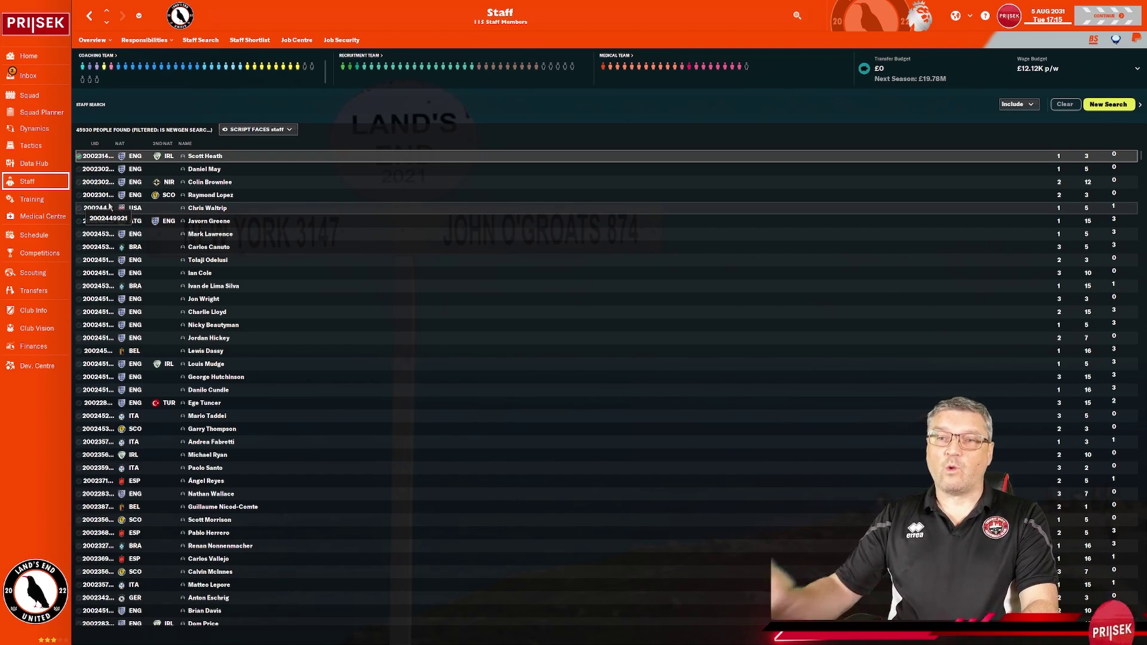
key(ctrl+a)
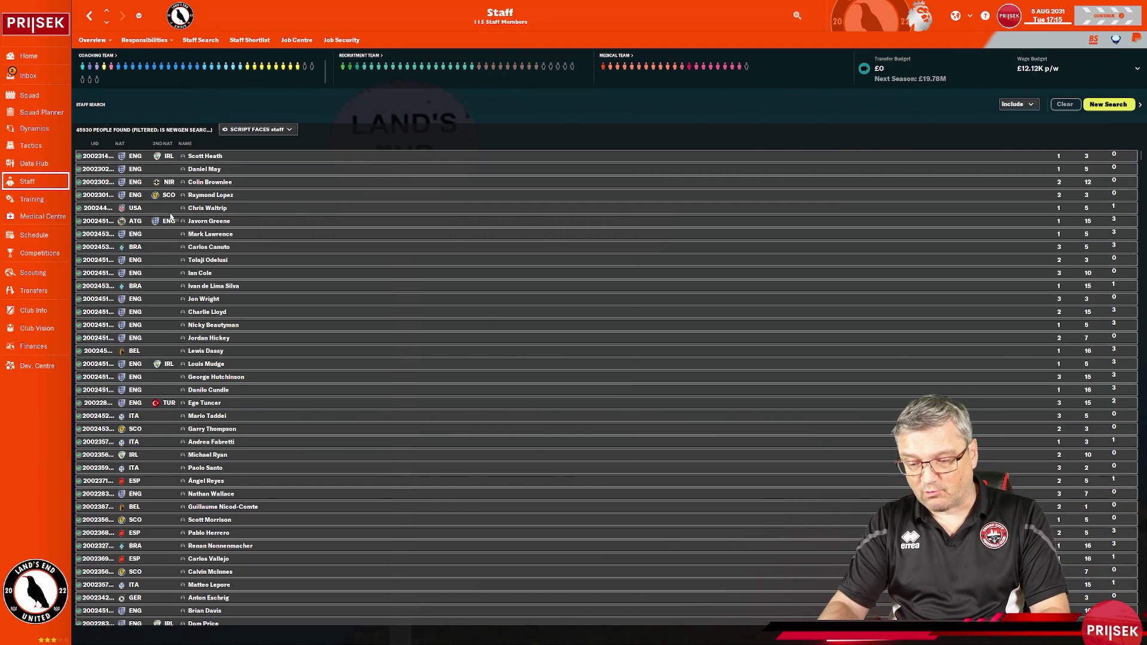
key(ctrl+p)
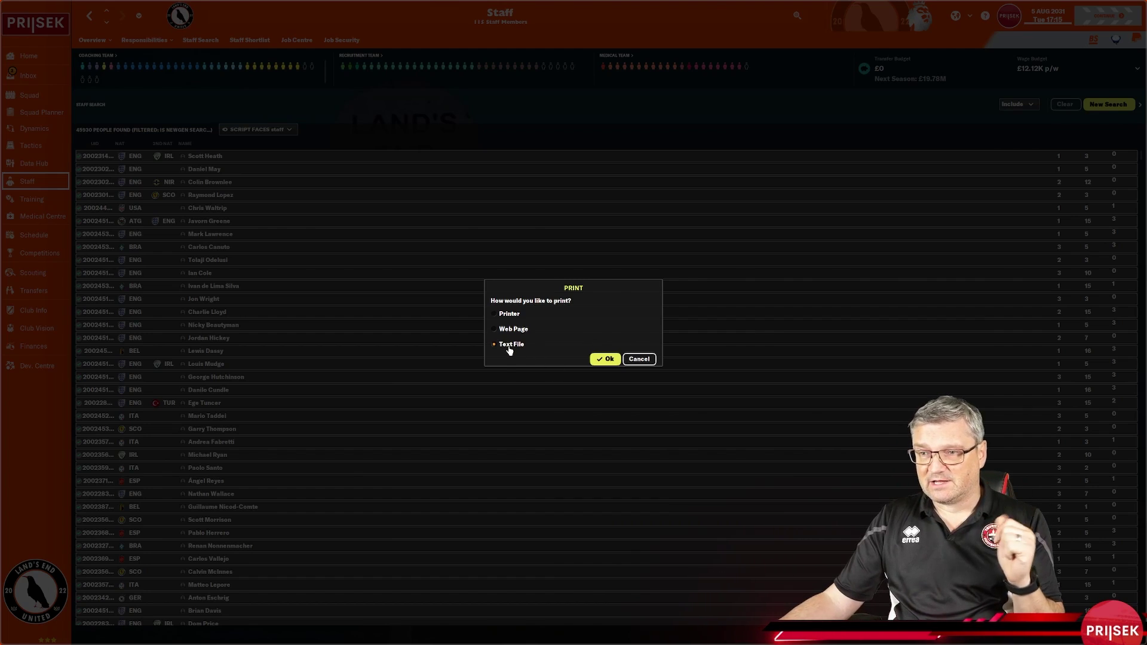
click(605, 359)
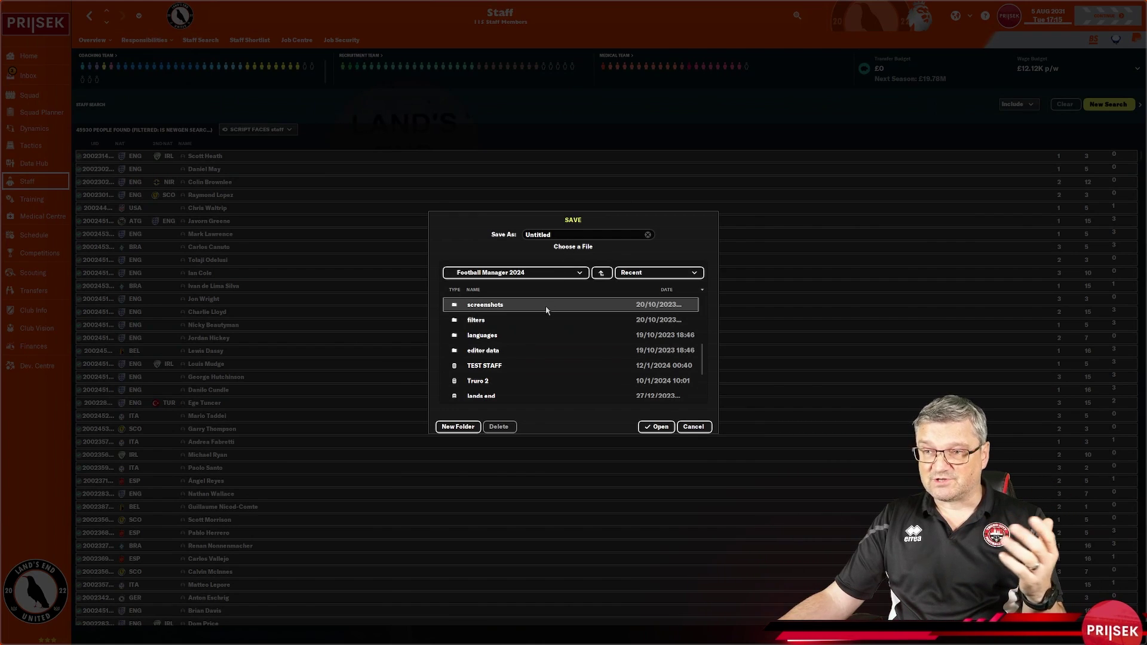
scroll(547, 311, down, 3)
scroll(558, 314, up, 3)
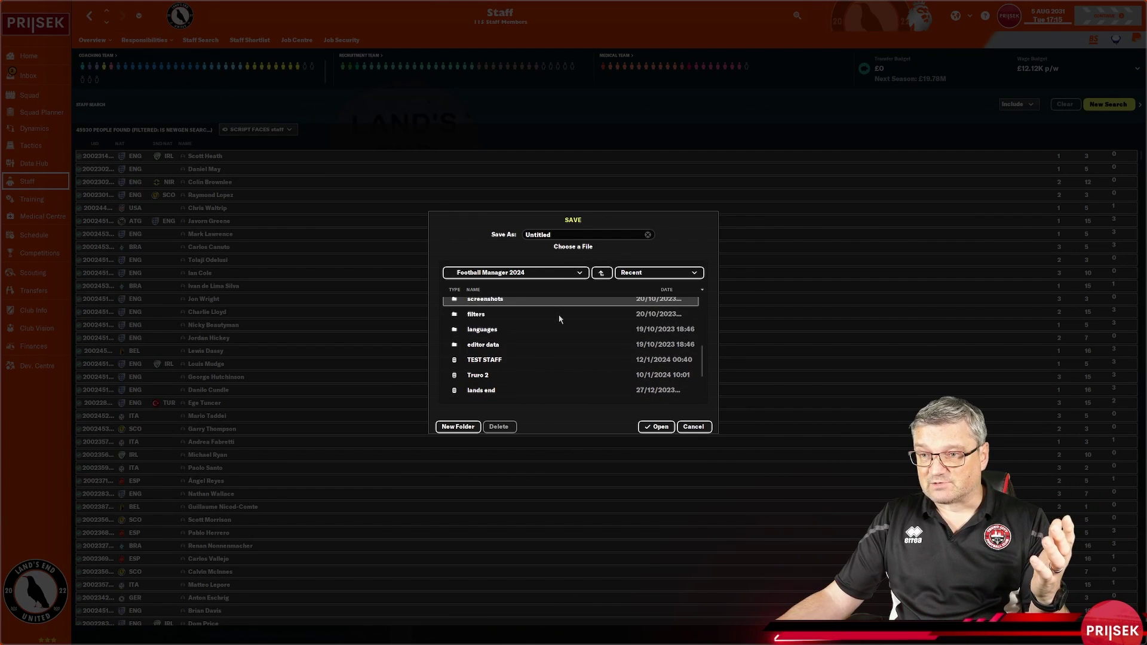
click(492, 360)
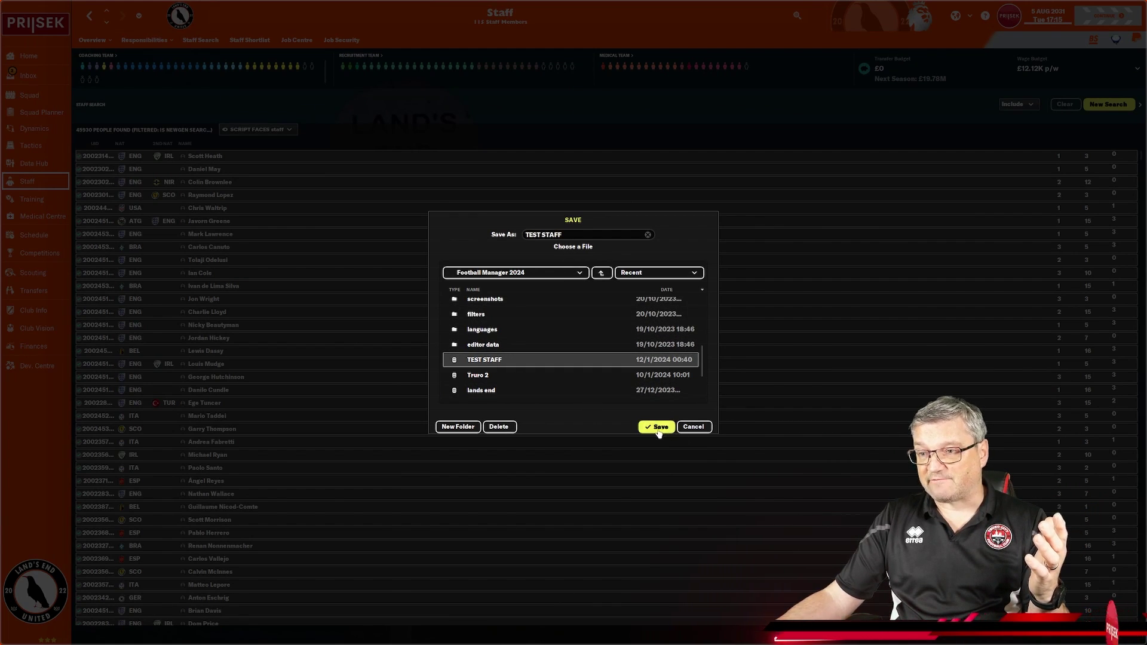
click(657, 428)
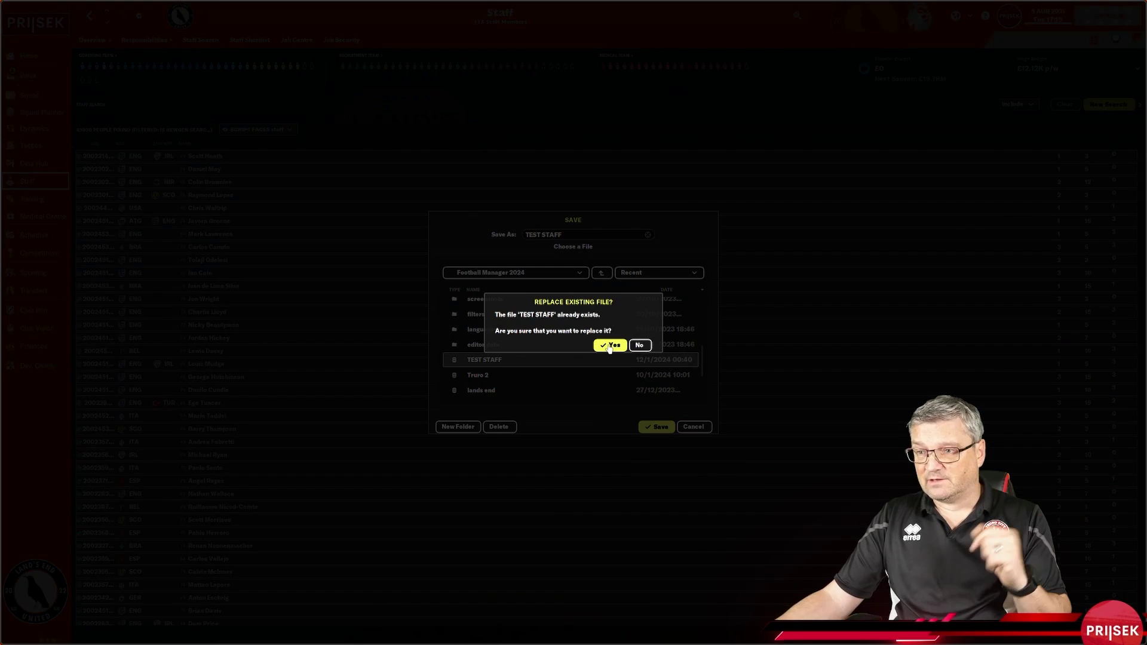
click(609, 346)
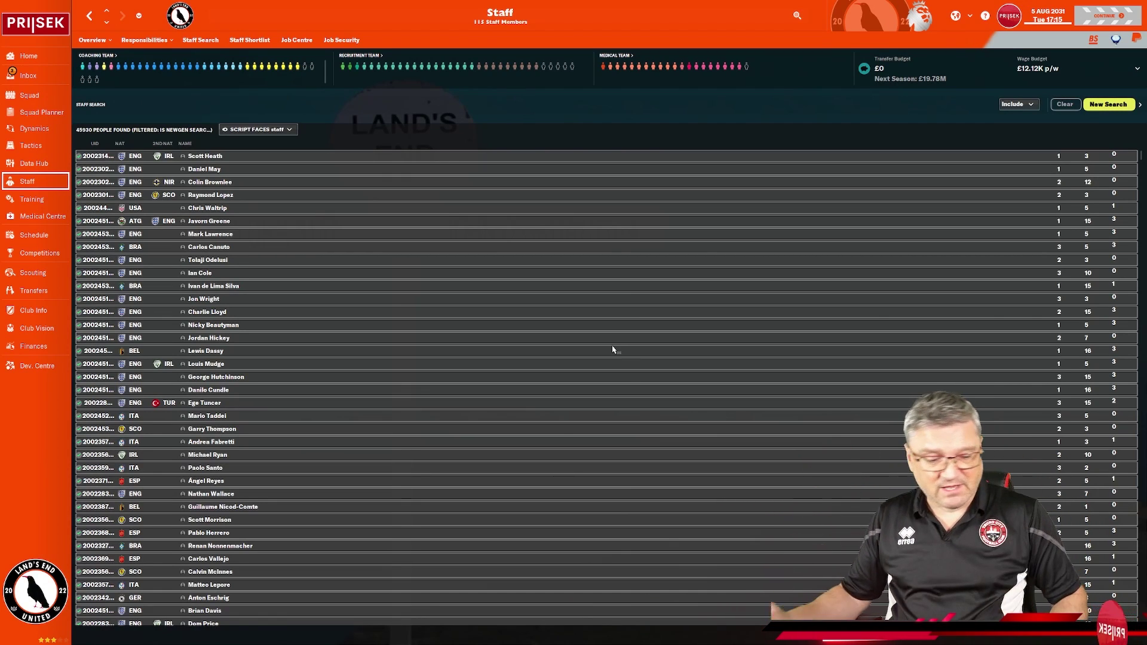
- Switch to the NewGAN tool and load TEST STAFF.rtf from the Football Manager 2024 folder as the RTF file
key(alt+Tab)
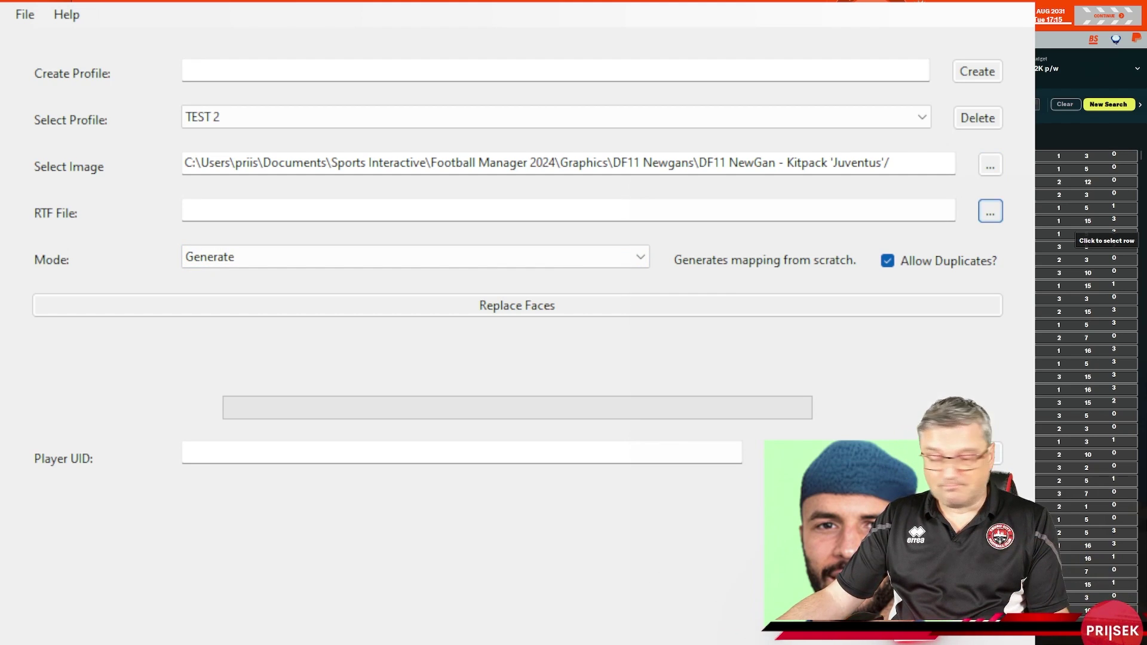
click(990, 212)
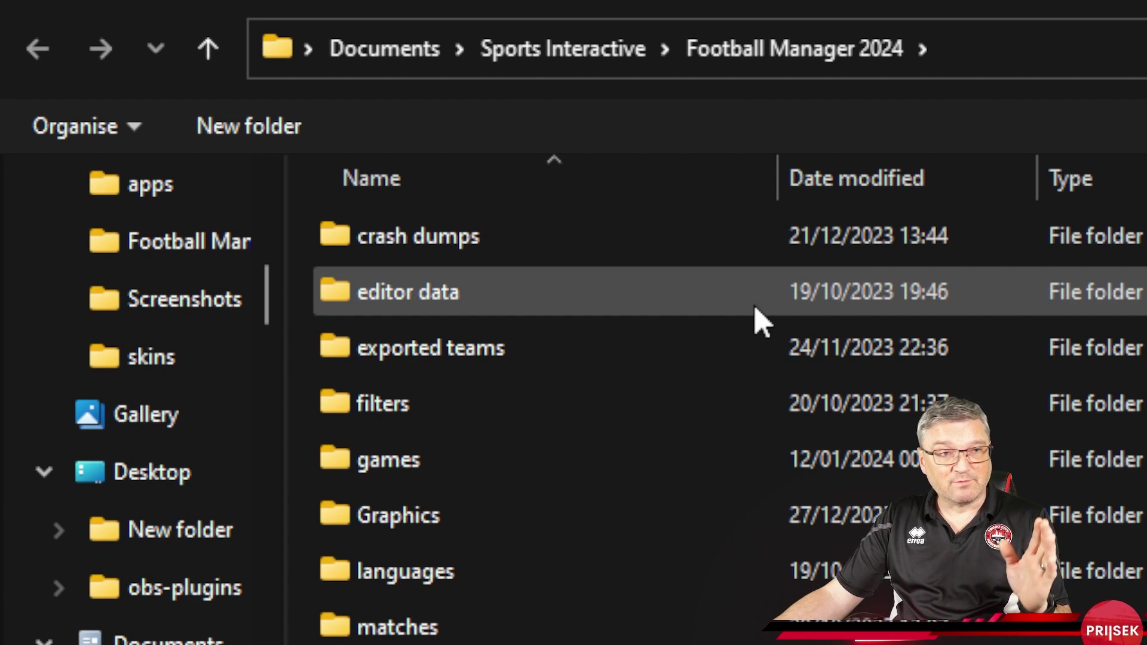
scroll(781, 451, down, 3)
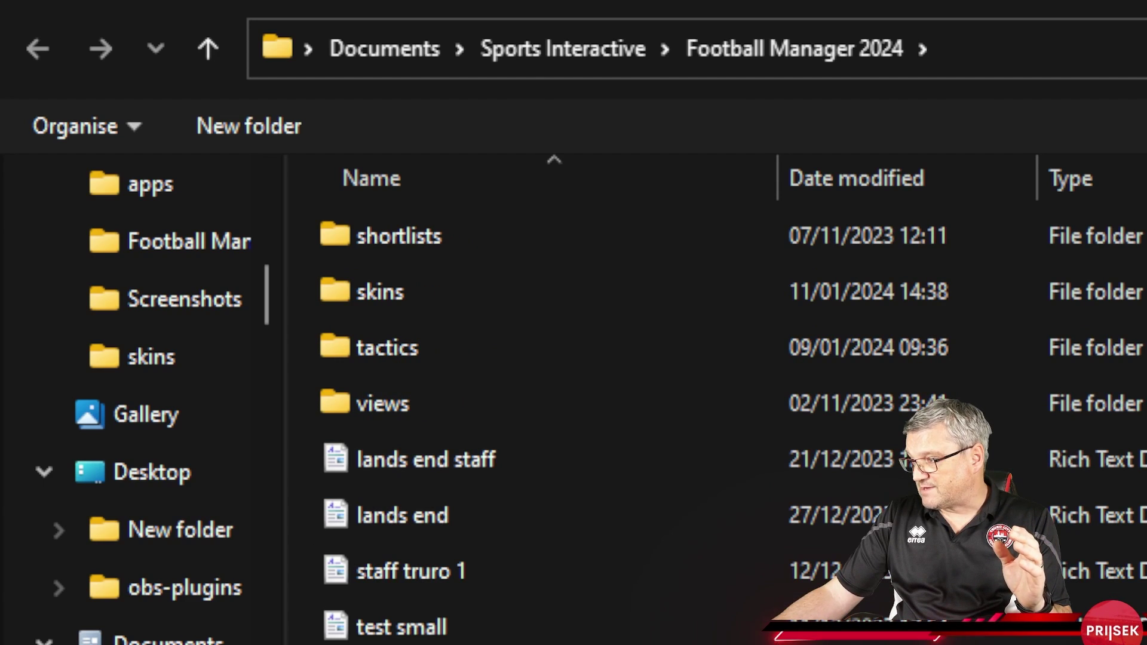
scroll(781, 451, down, 1)
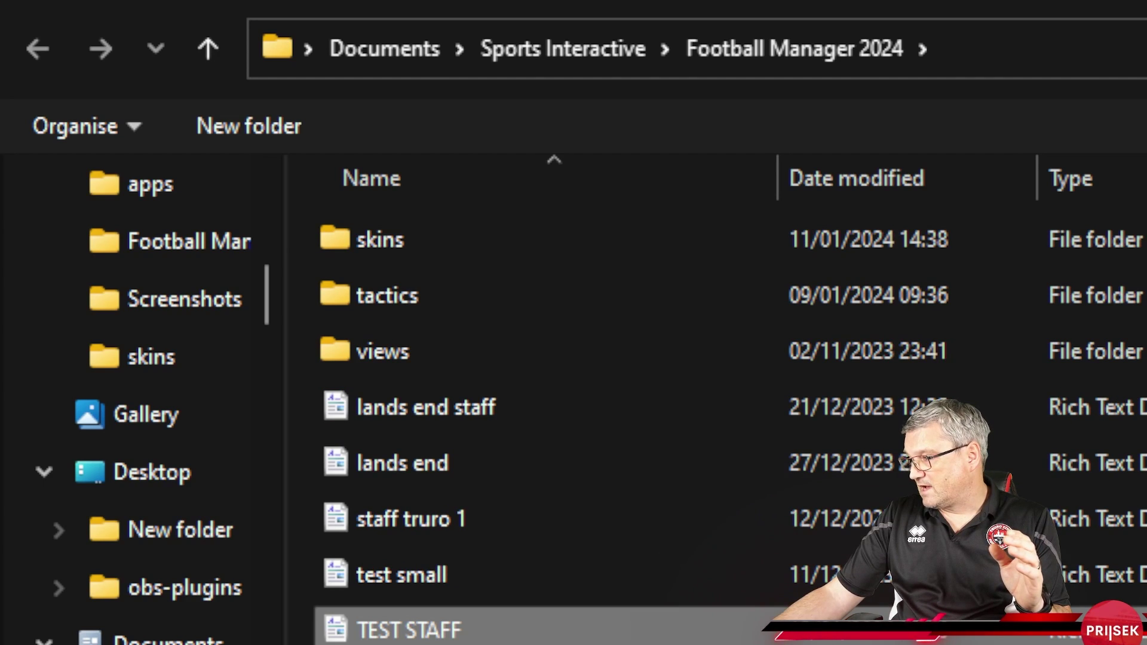
double_click(413, 629)
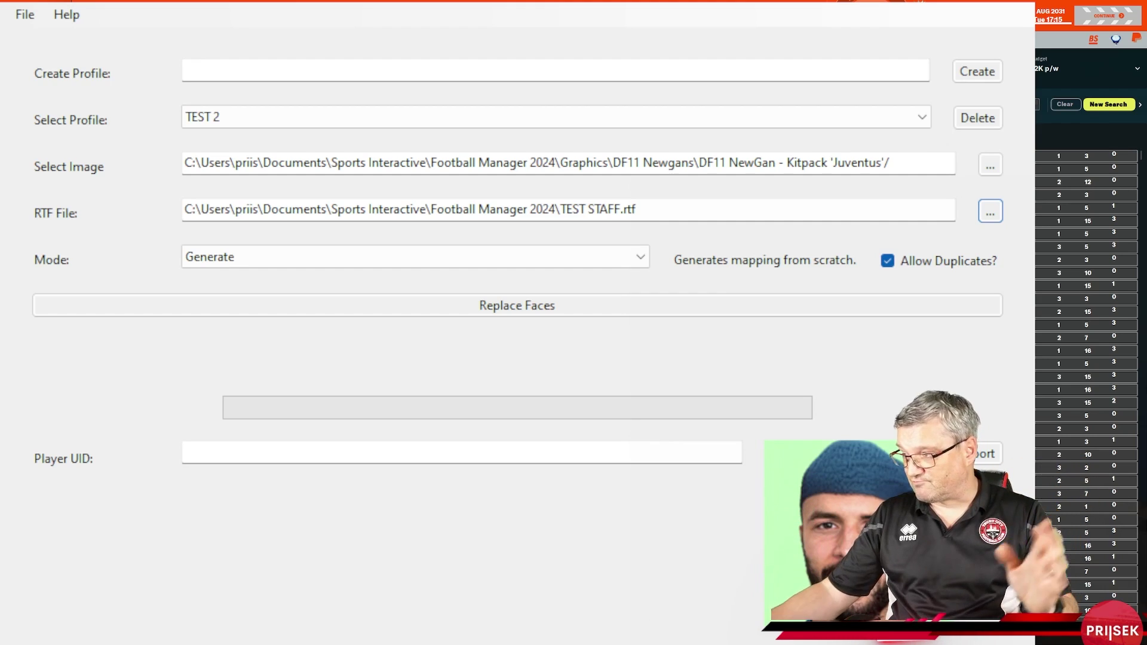
- Keep the mapping mode at Generate and run the face replacement for the TEST 2 profile
click(225, 263)
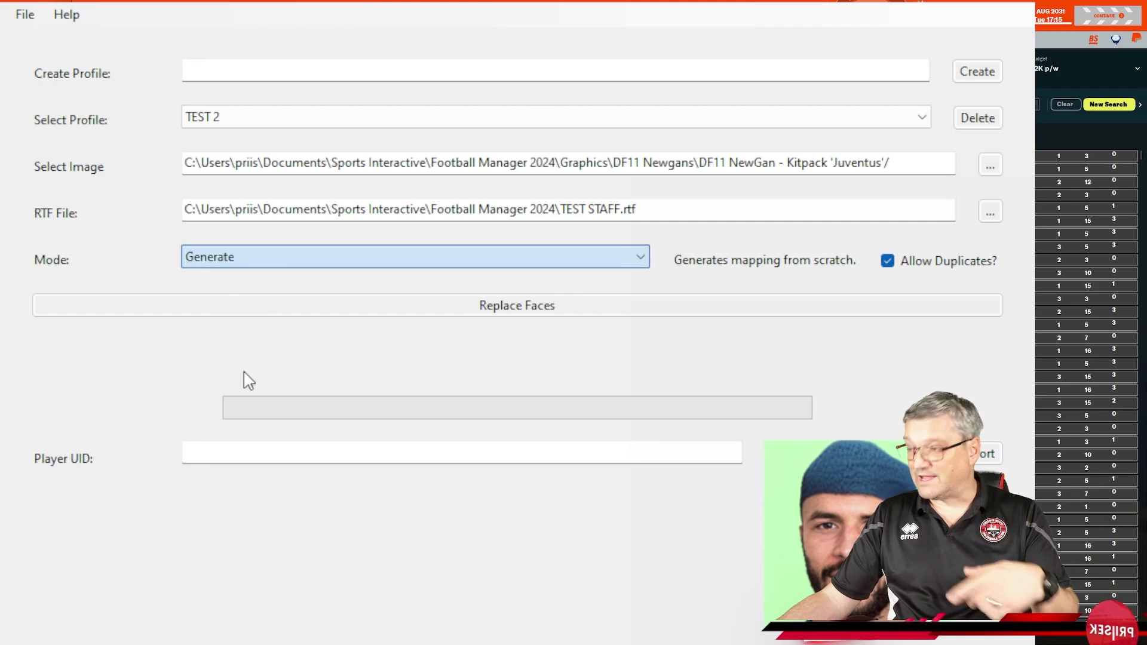
click(421, 315)
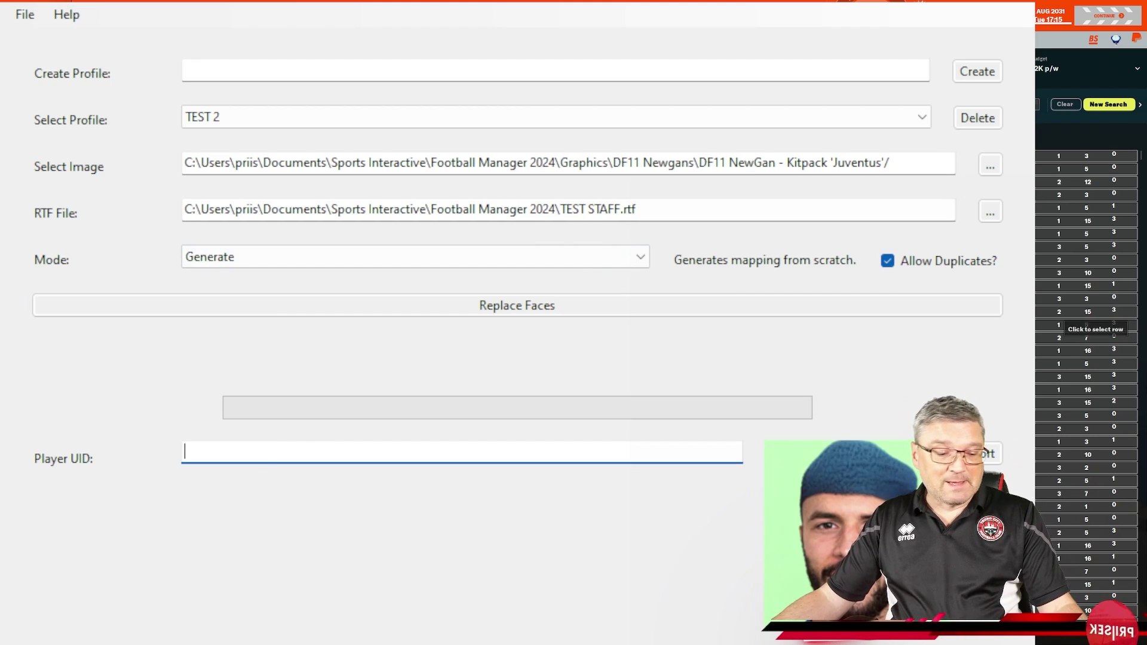
- Switch back to Football Manager 2024 and open the Interface section of the preferences
key(alt+Tab)
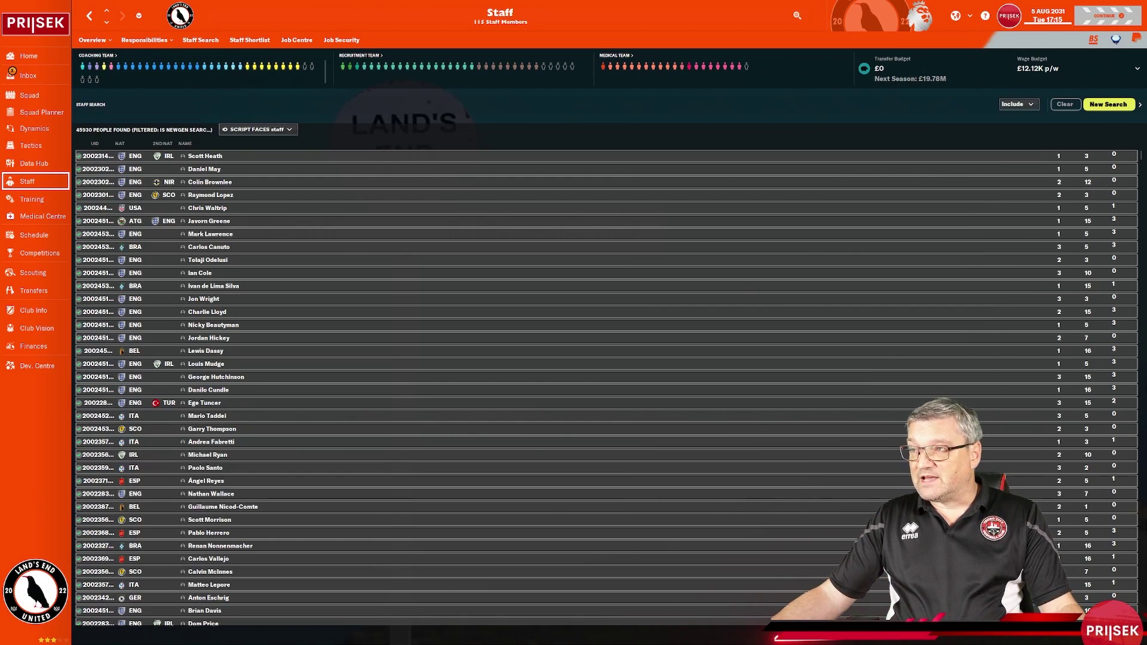
click(1011, 17)
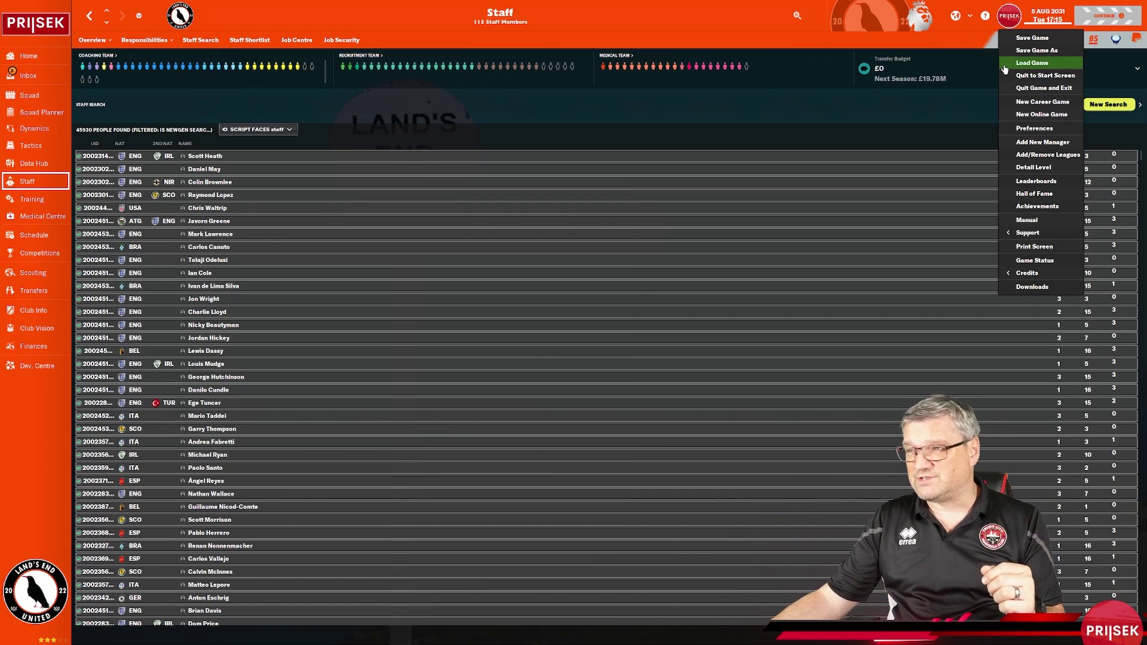
click(1023, 131)
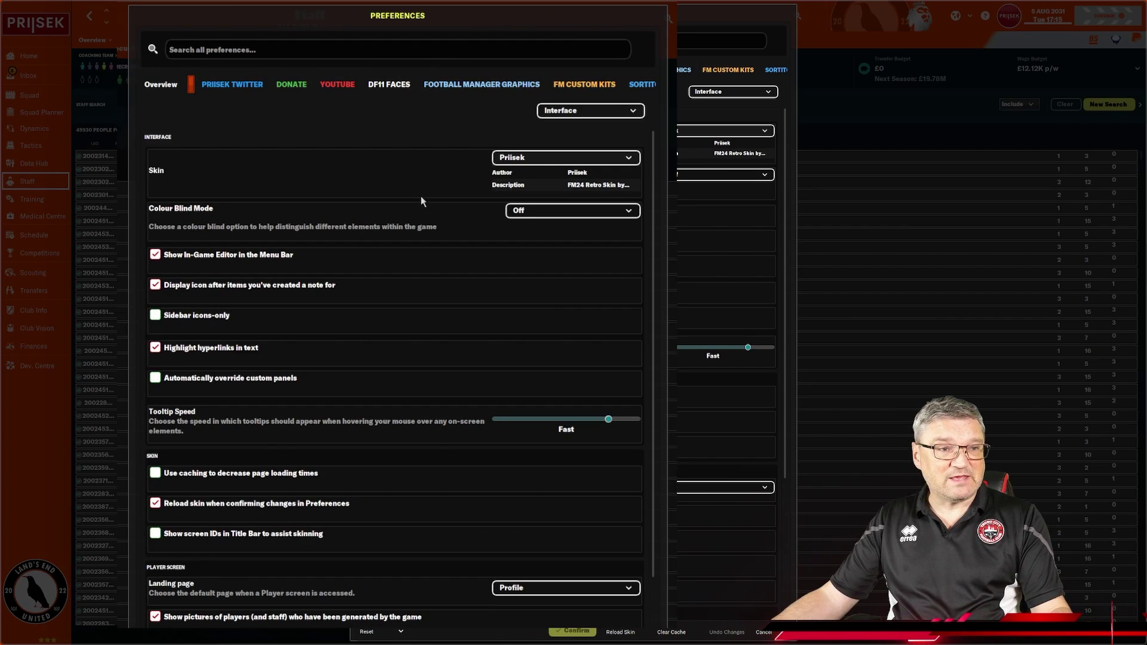
click(160, 87)
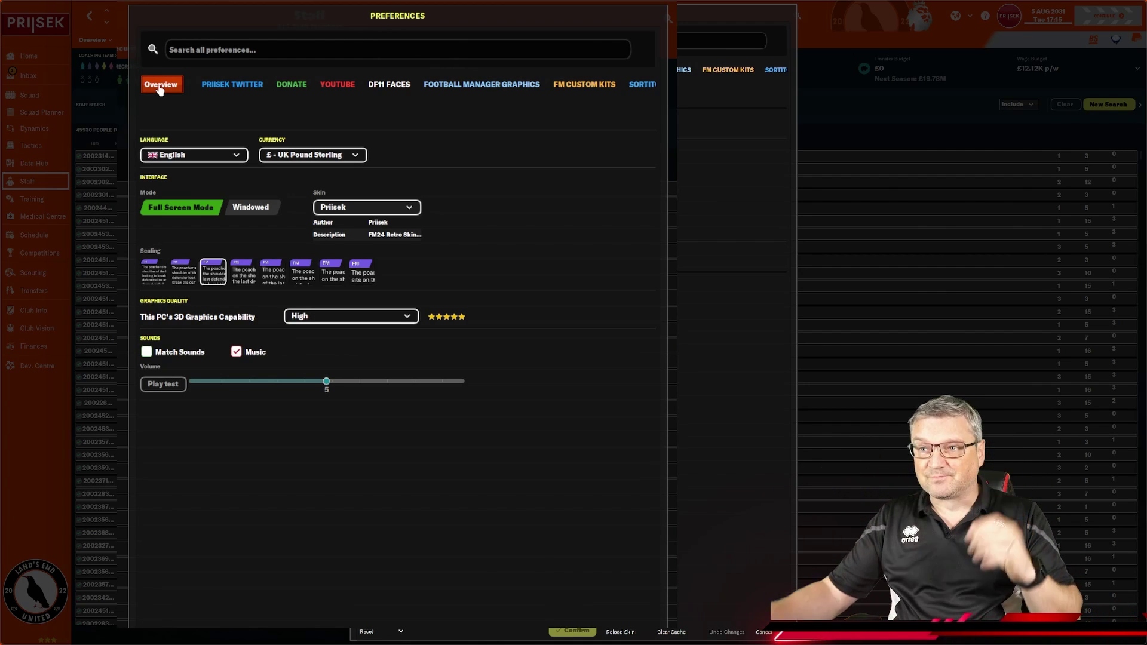
click(191, 86)
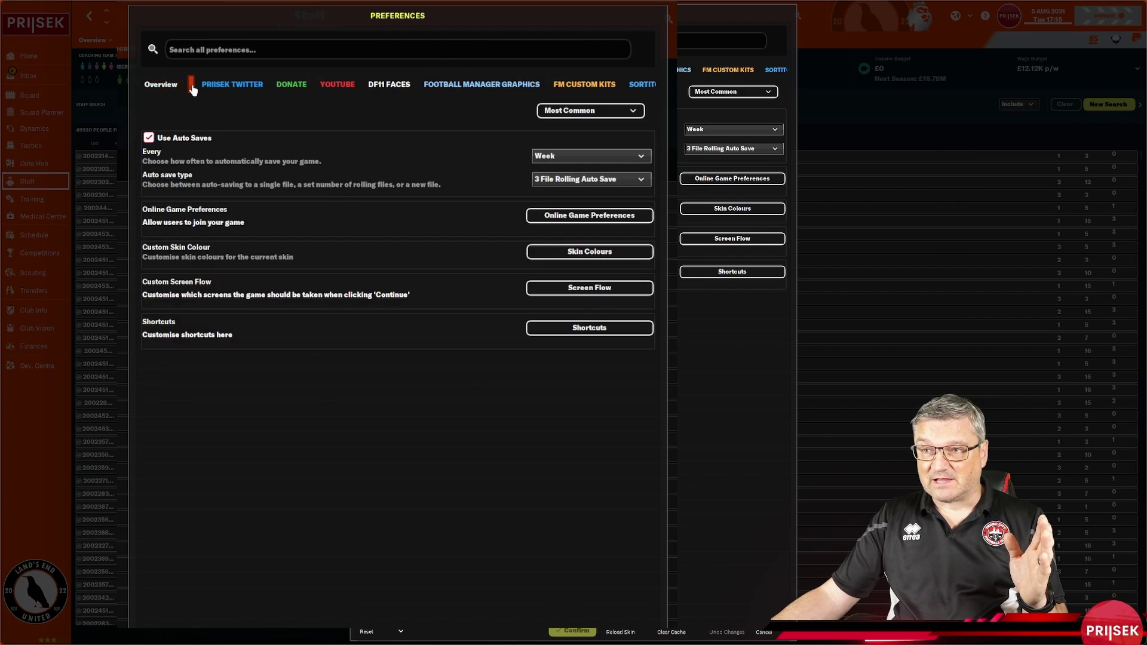
click(585, 115)
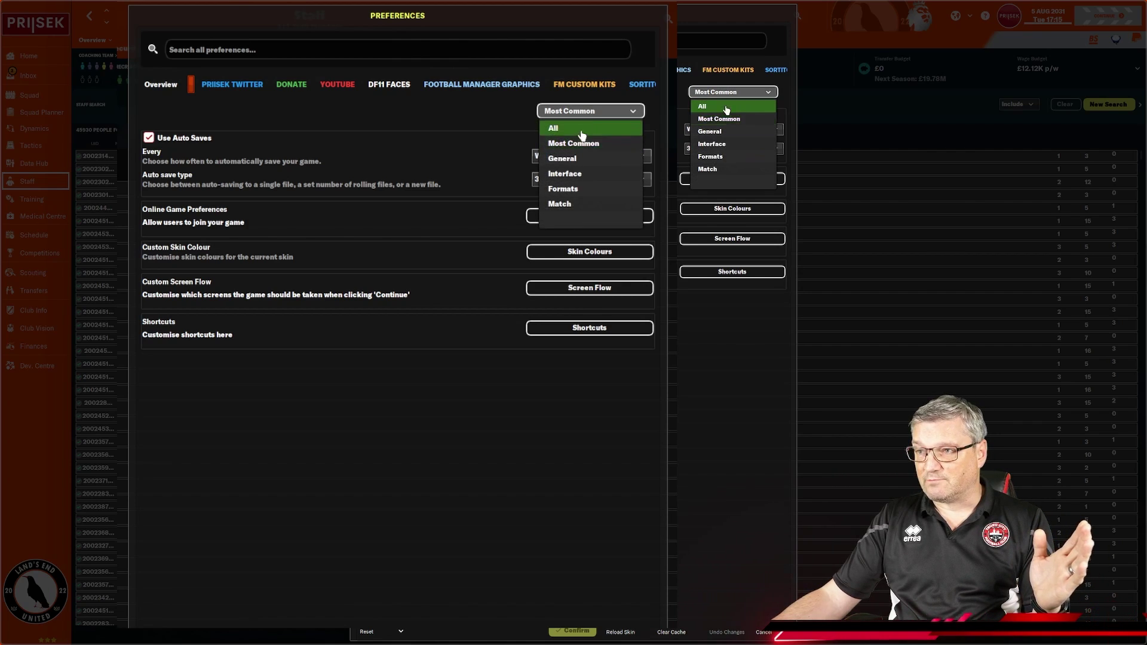
click(571, 175)
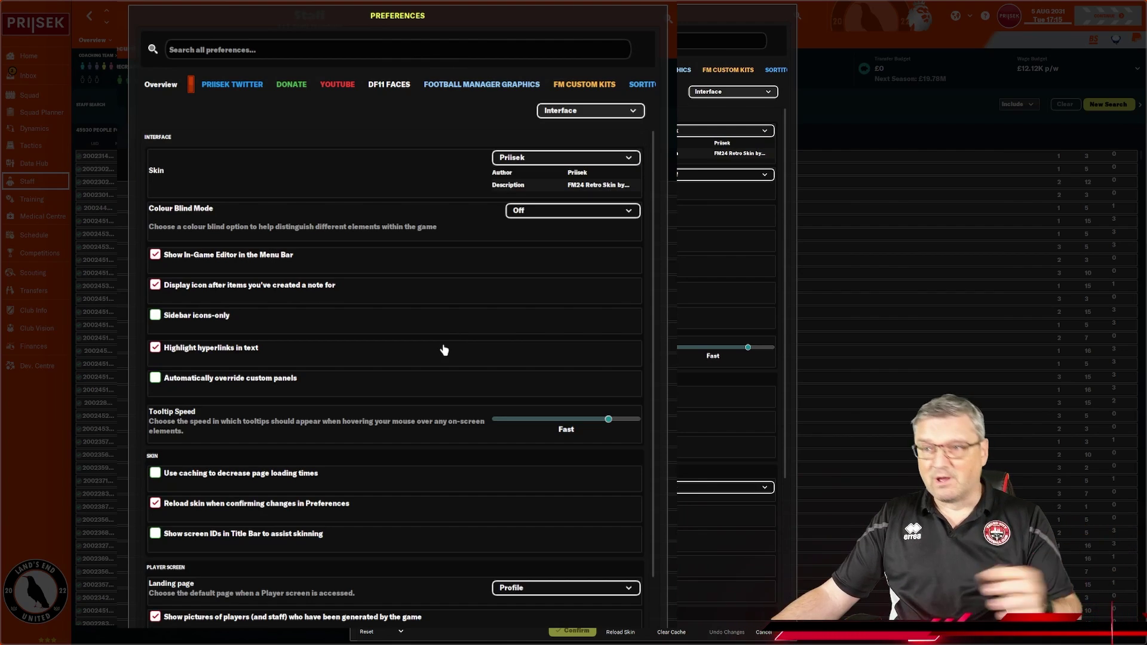
- Leave skin caching off and reloading on confirmation enabled in the Interface preferences, and reload the skin
click(199, 480)
click(211, 497)
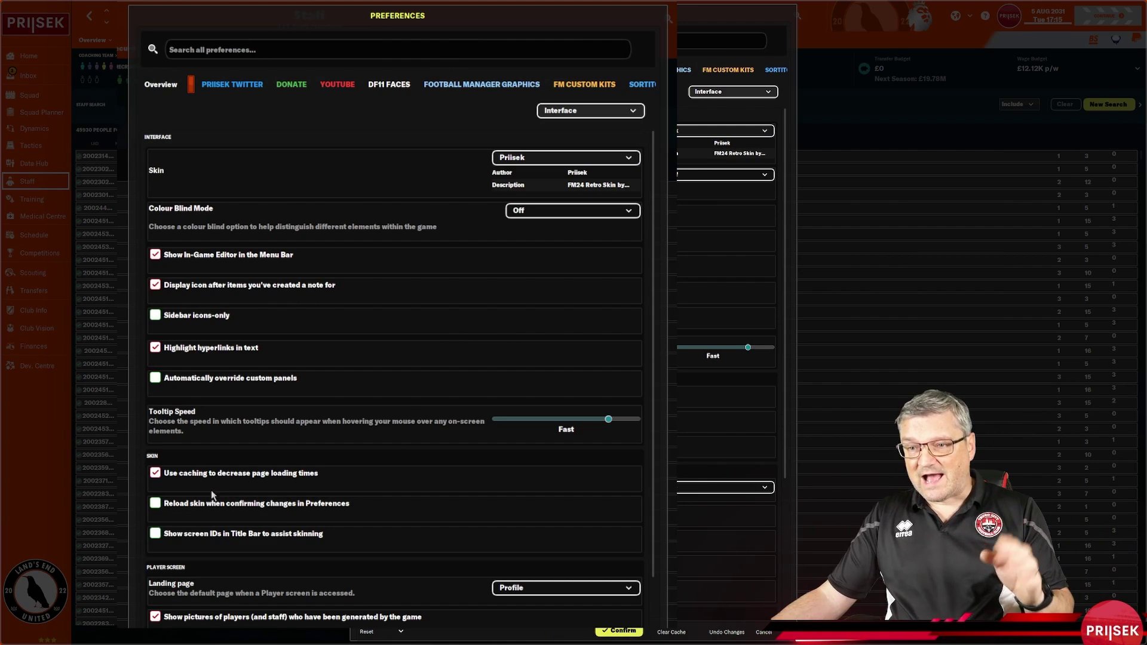
click(170, 476)
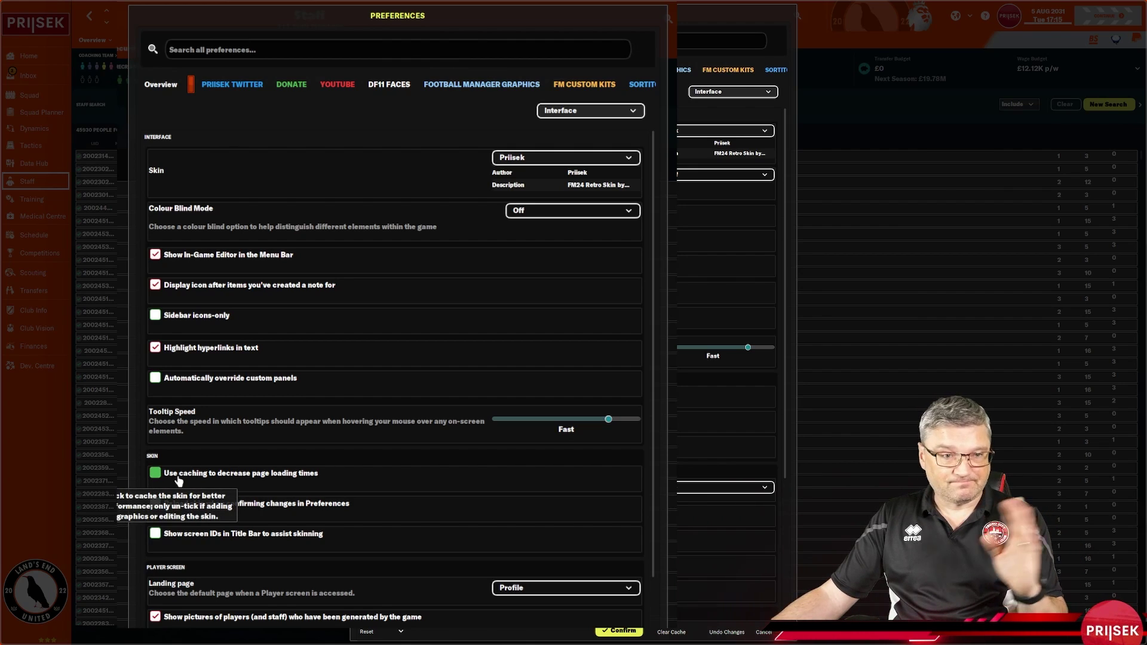
click(159, 504)
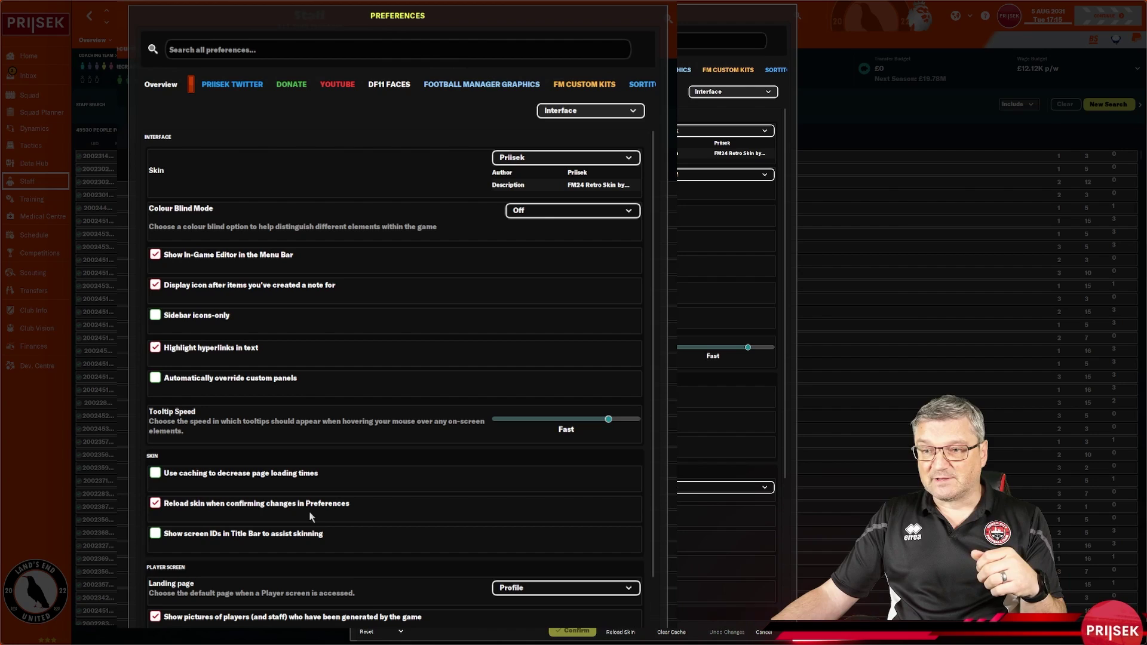
click(621, 633)
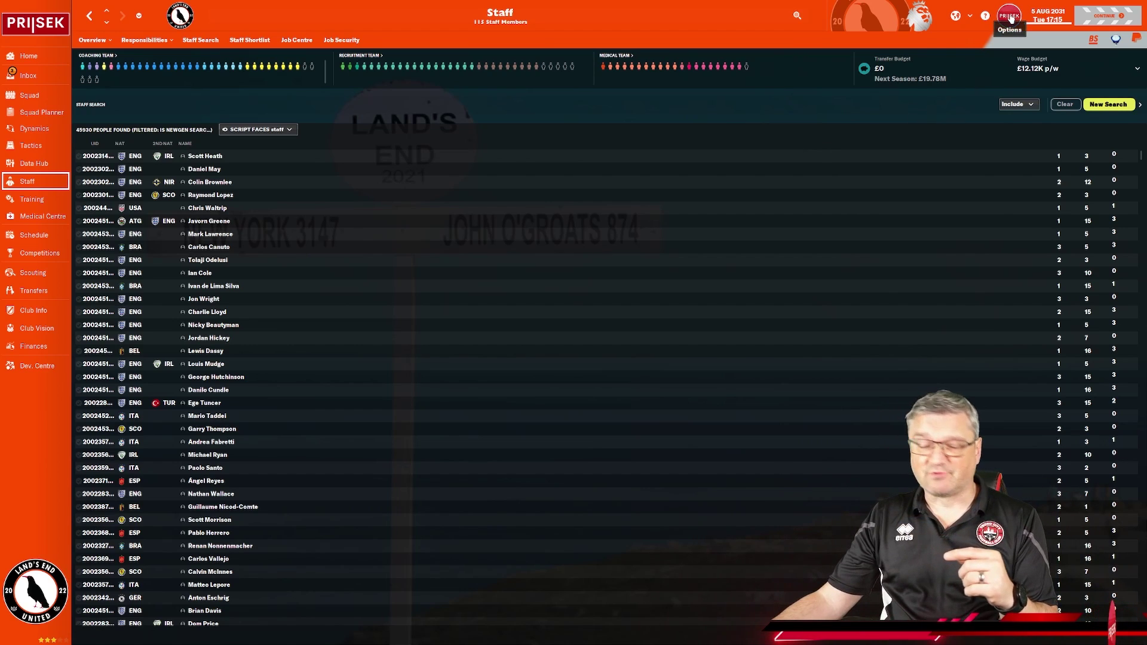
- Reopen the preferences, disable reloading the skin on confirmation, enable caching to decrease page loading times, and confirm
click(1010, 17)
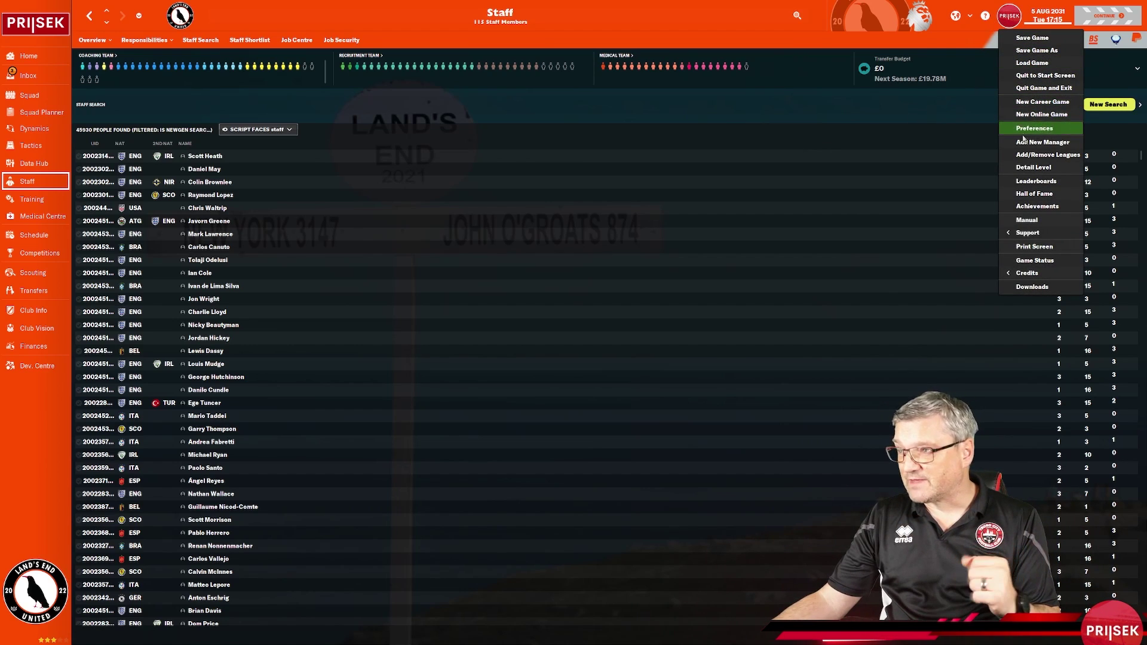
click(1032, 129)
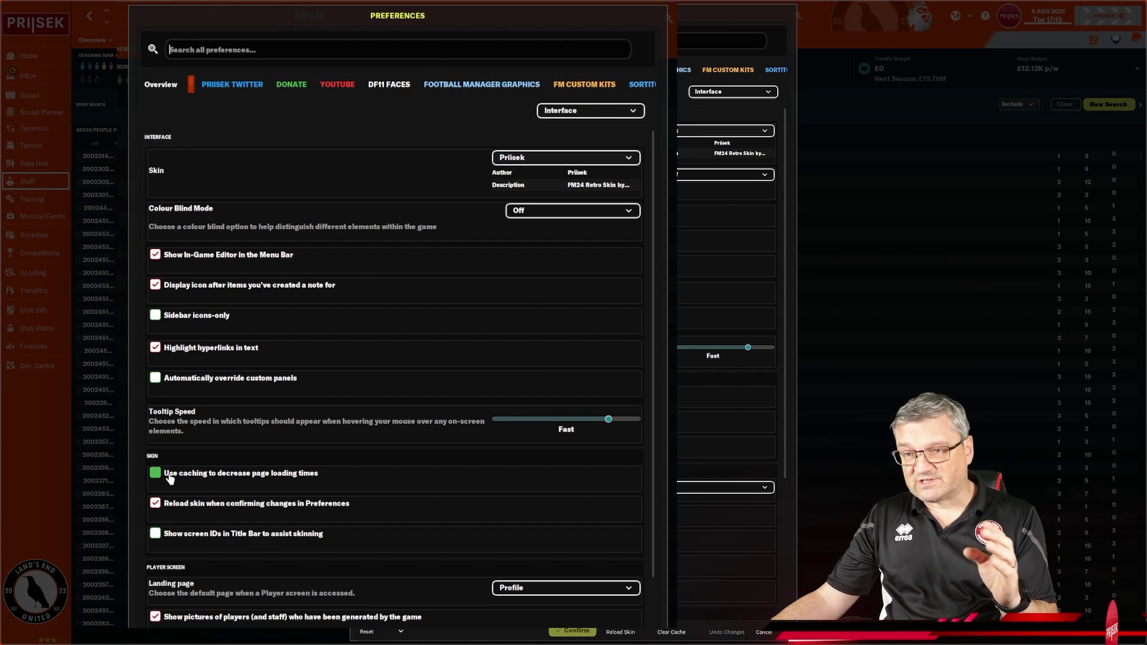
click(156, 503)
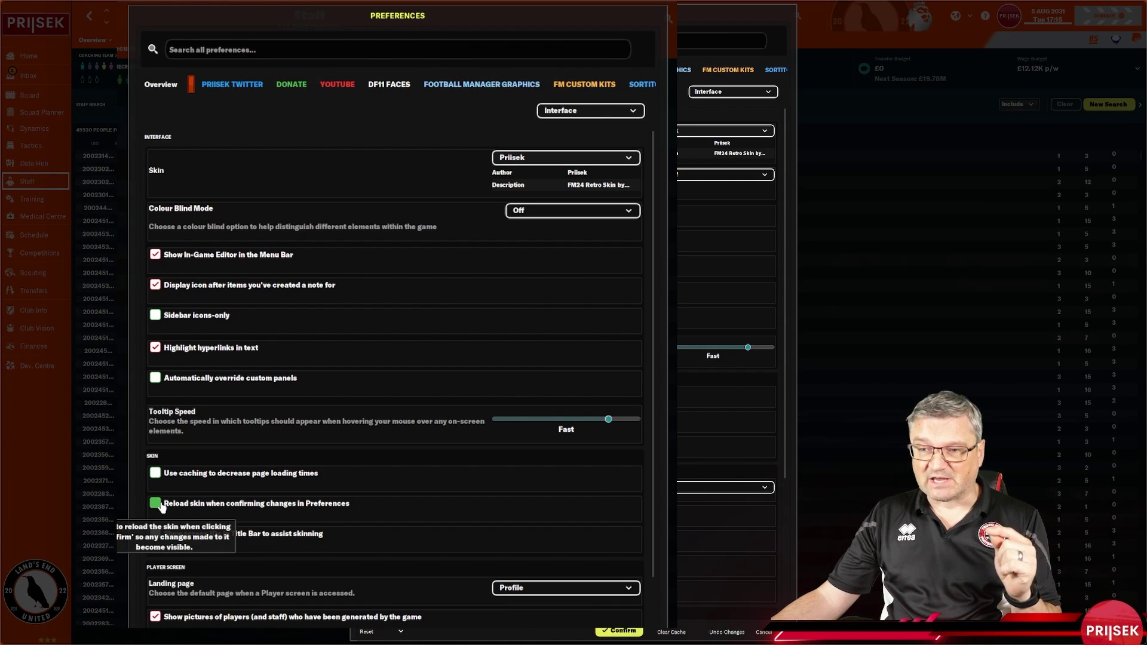
click(156, 474)
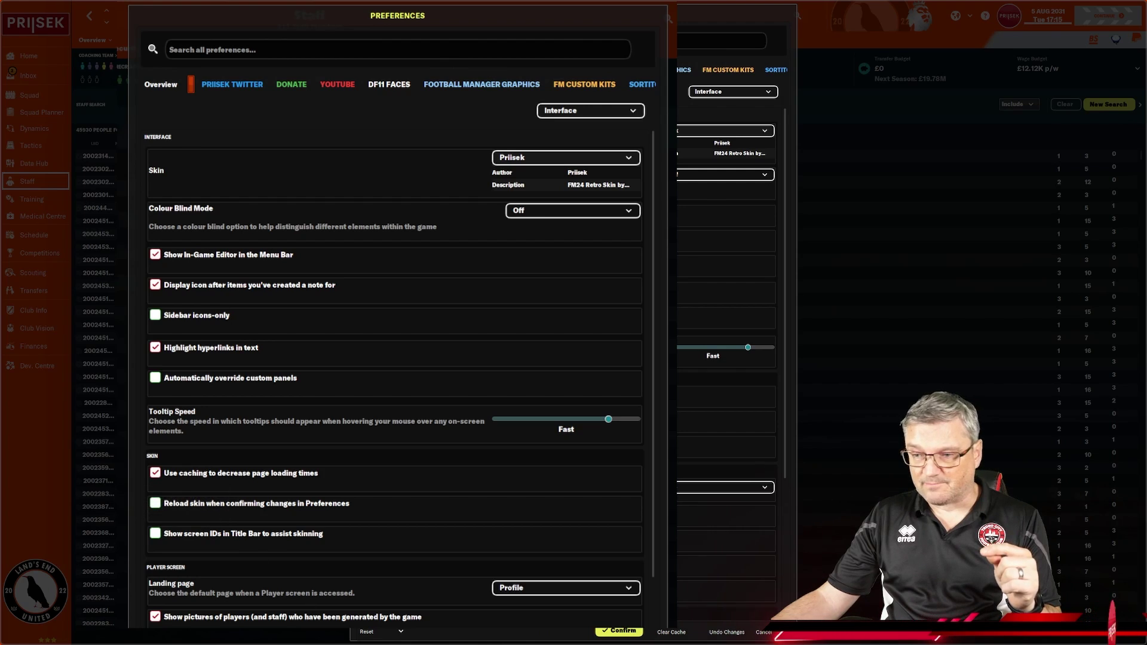
click(620, 632)
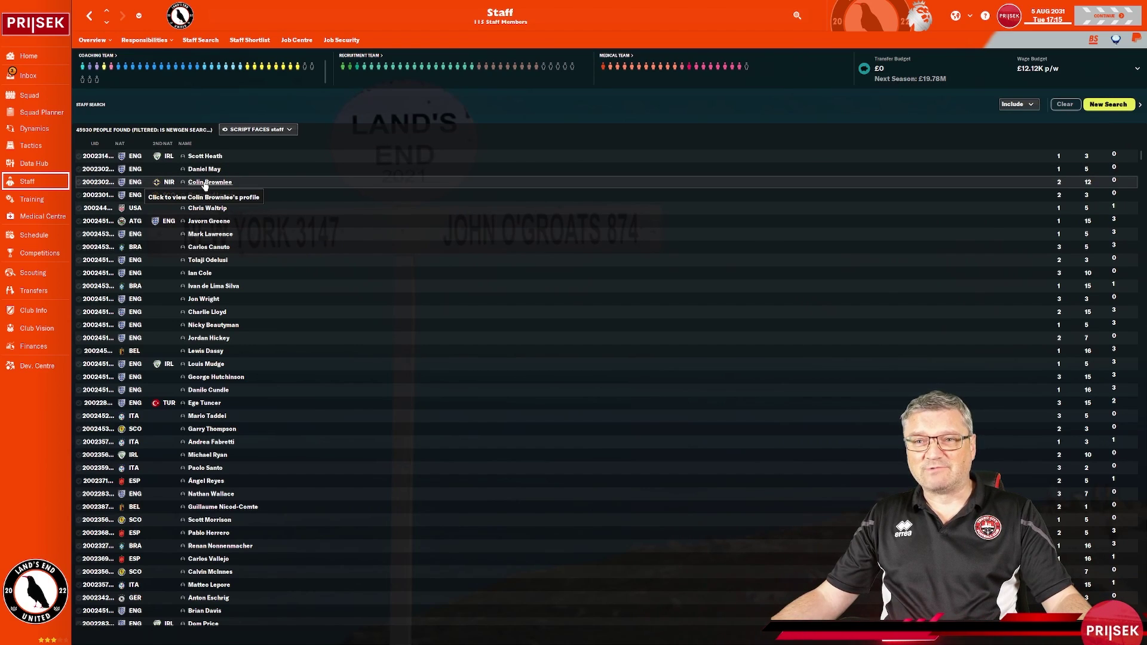
- Check the generated face on the profile of the third staff member in the list and return to the staff search
click(204, 182)
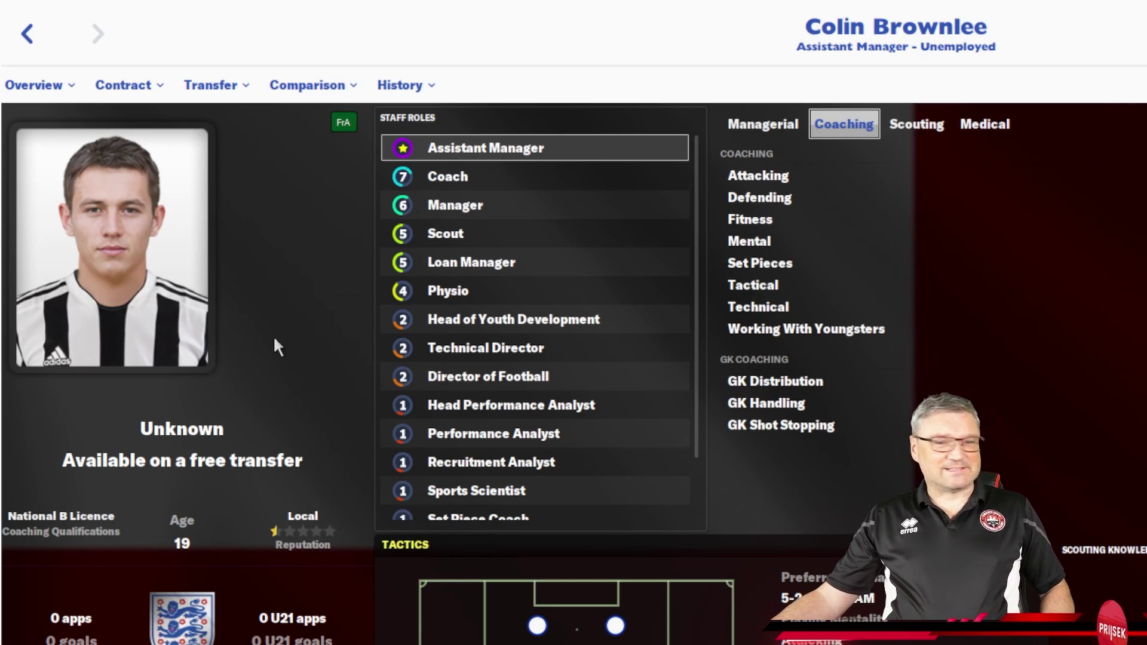
click(27, 33)
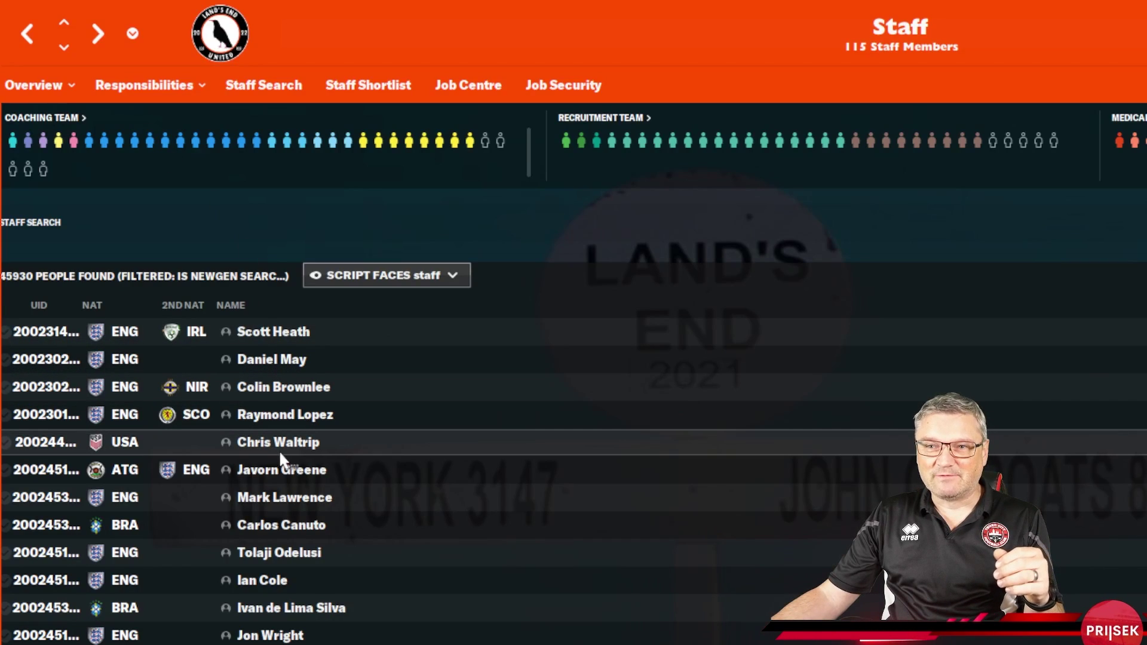
- Check the generated faces on several more newgen staff profiles from the staff search, returning to the results after each one
click(280, 443)
click(27, 33)
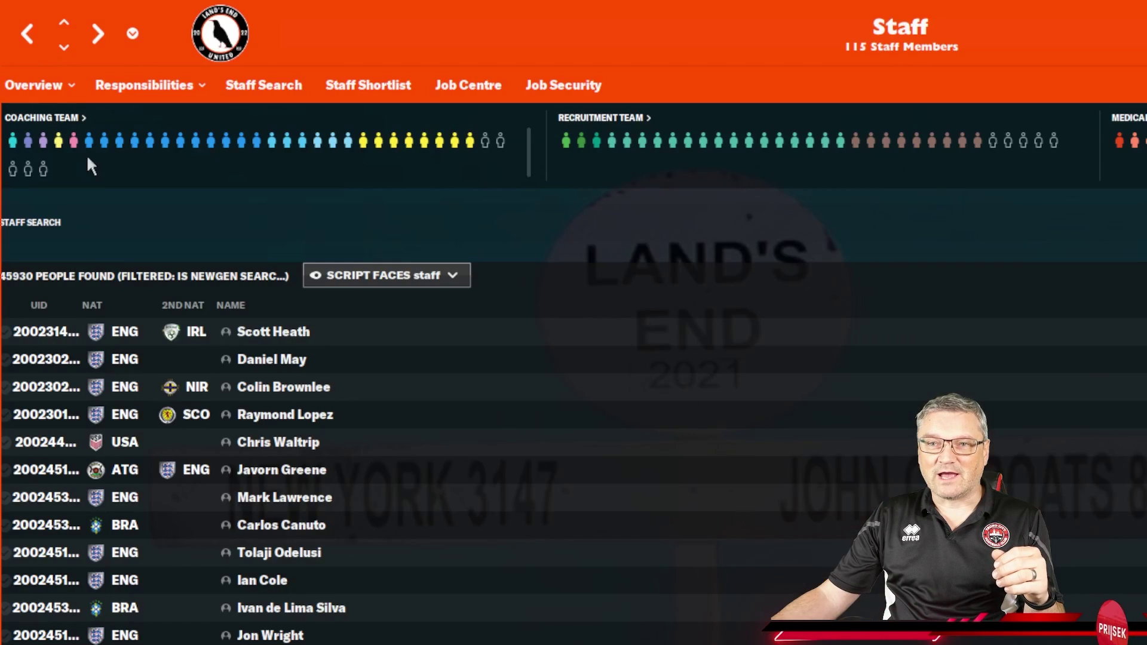
click(279, 553)
click(27, 33)
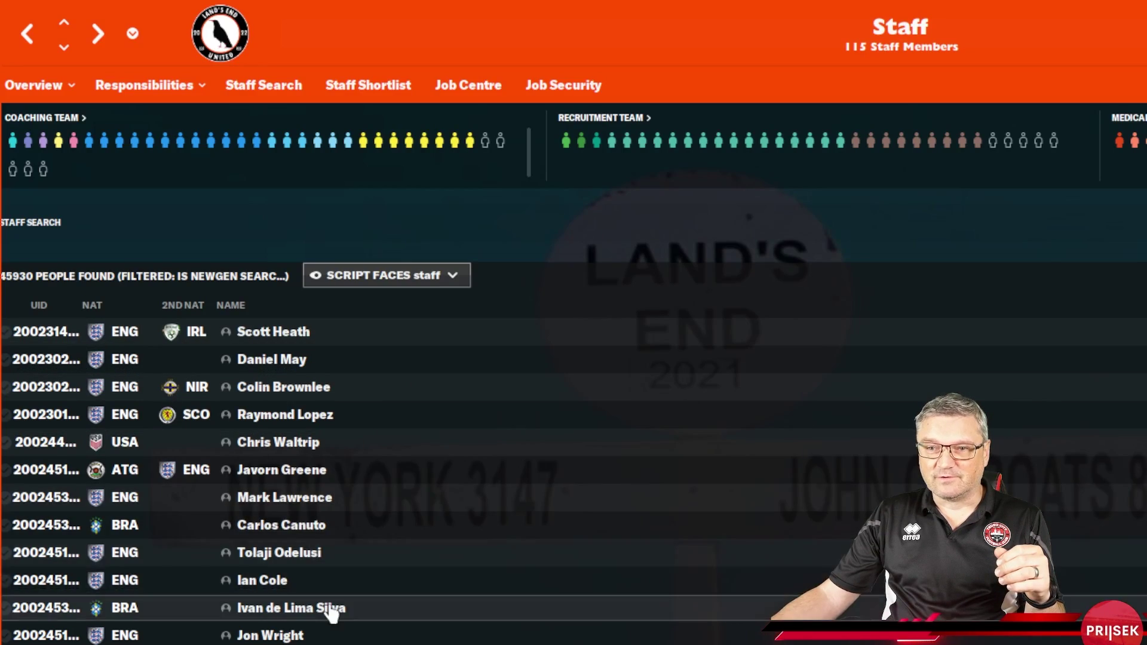
click(291, 608)
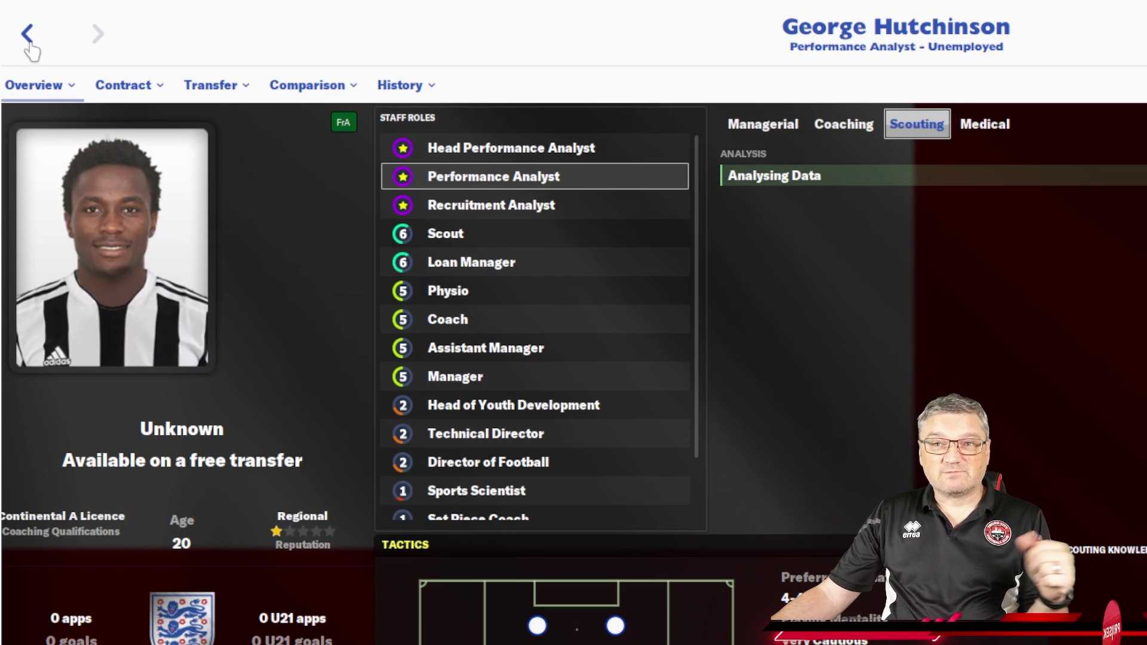
click(27, 34)
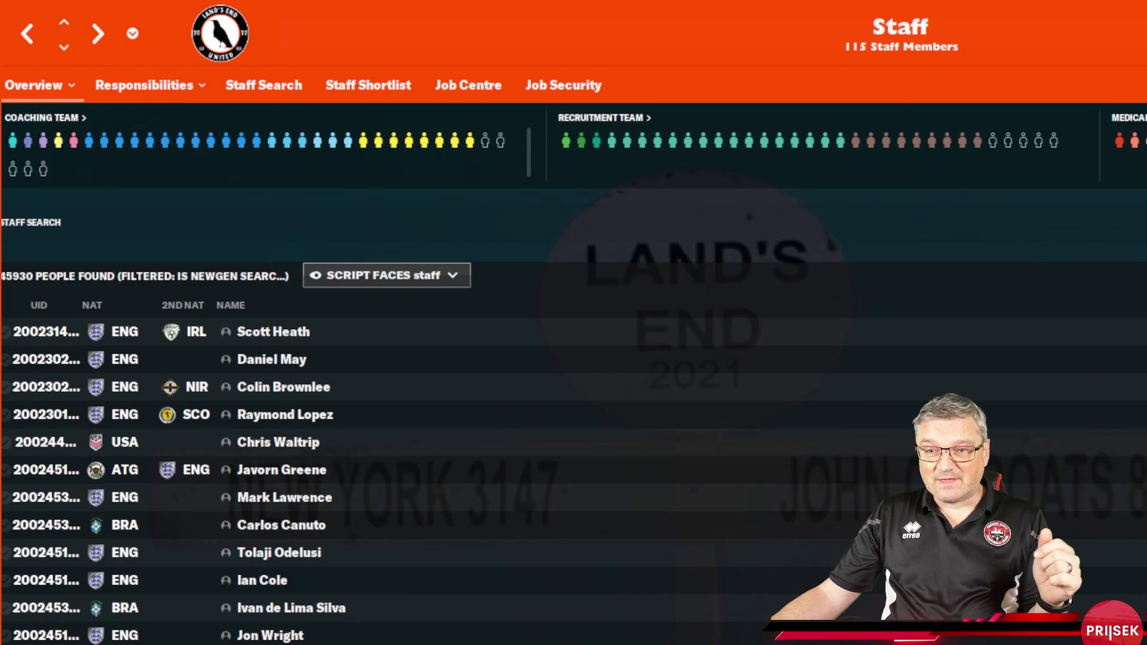
click(225, 390)
click(32, 34)
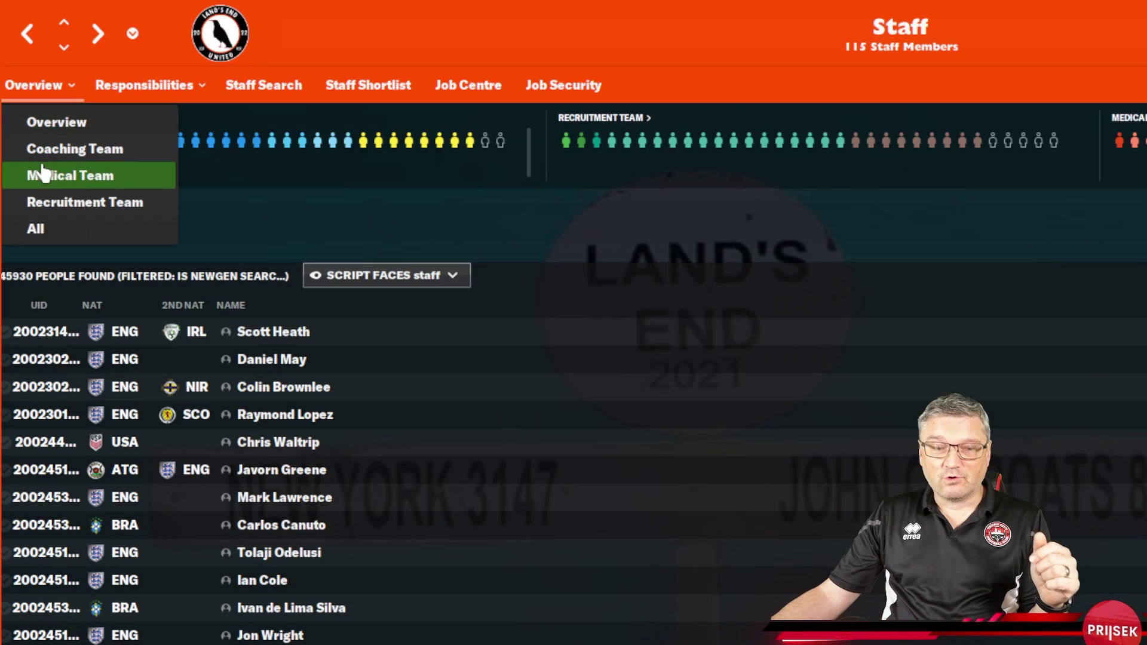
mouse_move(49, 85)
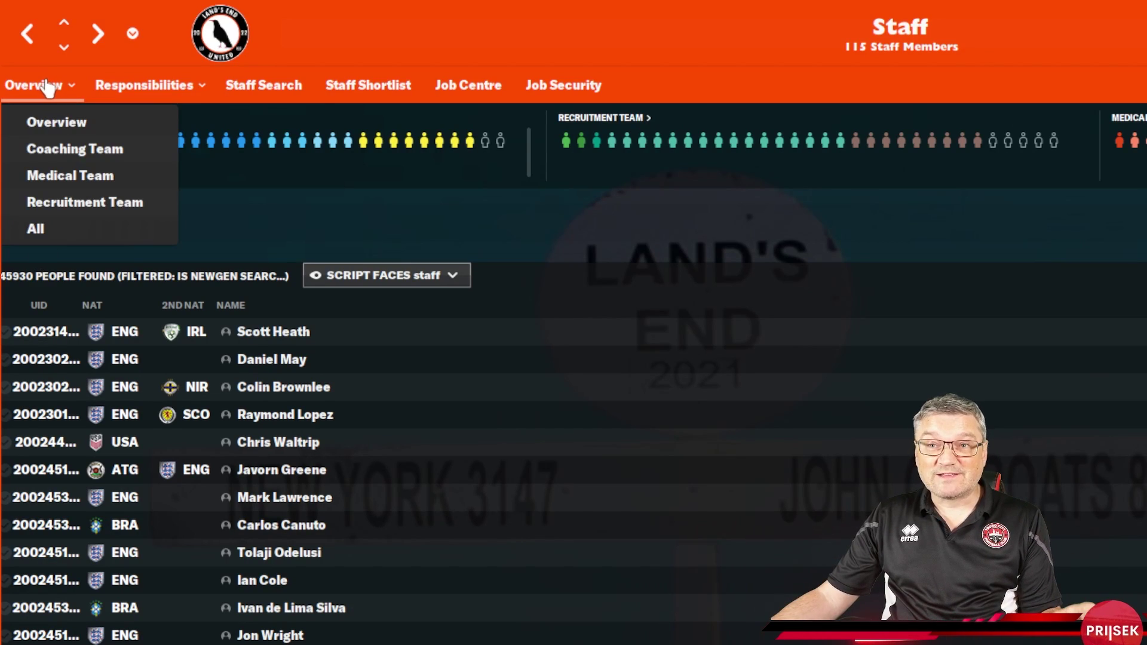
click(41, 227)
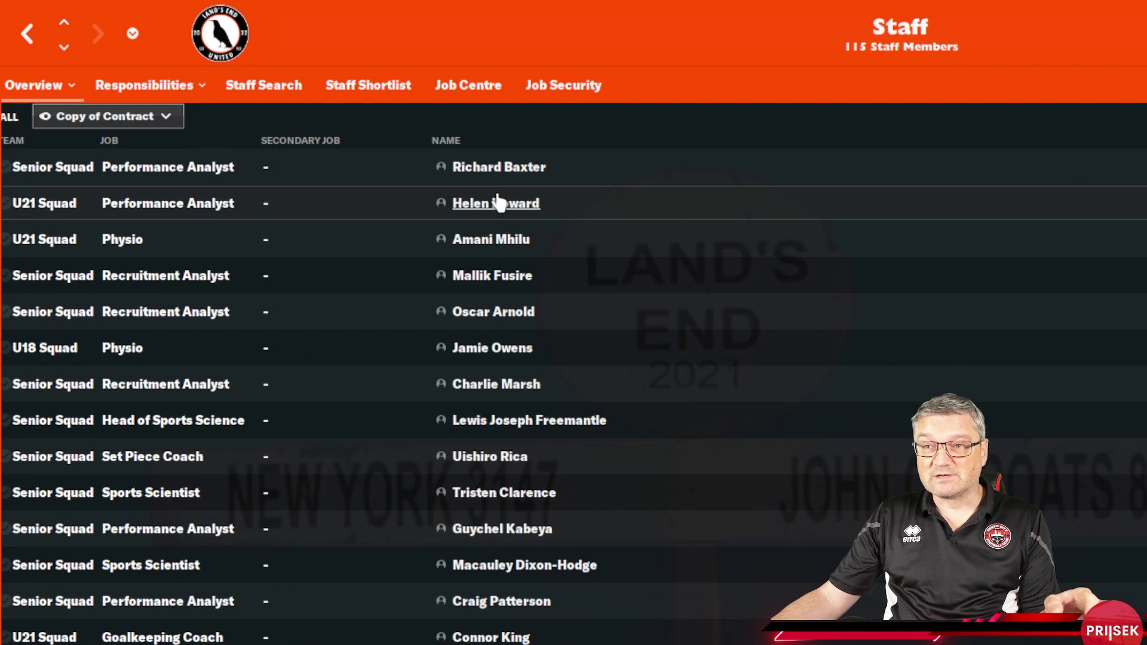
click(502, 168)
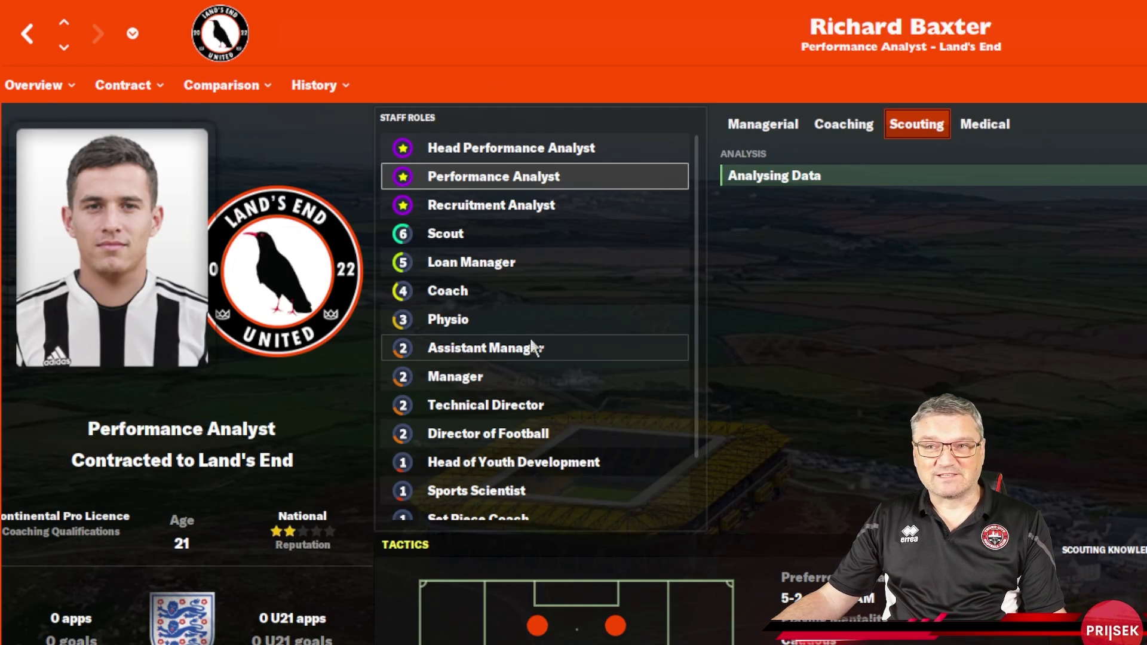
key(BackSpace)
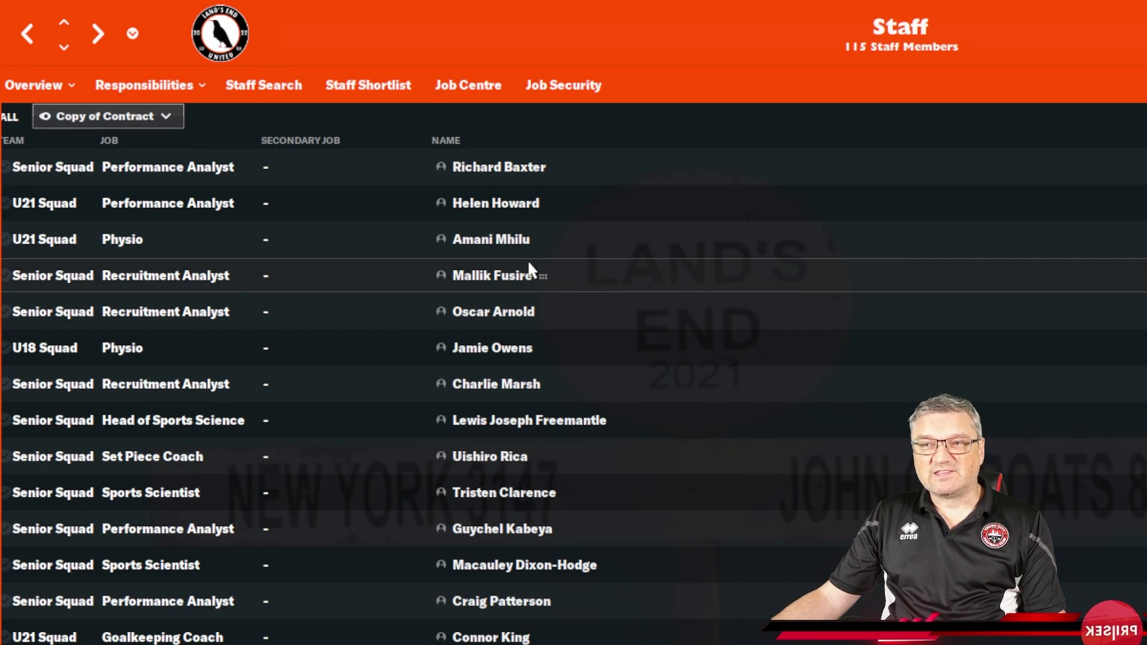
- Check the faces on the profiles of the club's Under 21s Performance Analyst and a Sports Scientist
click(500, 206)
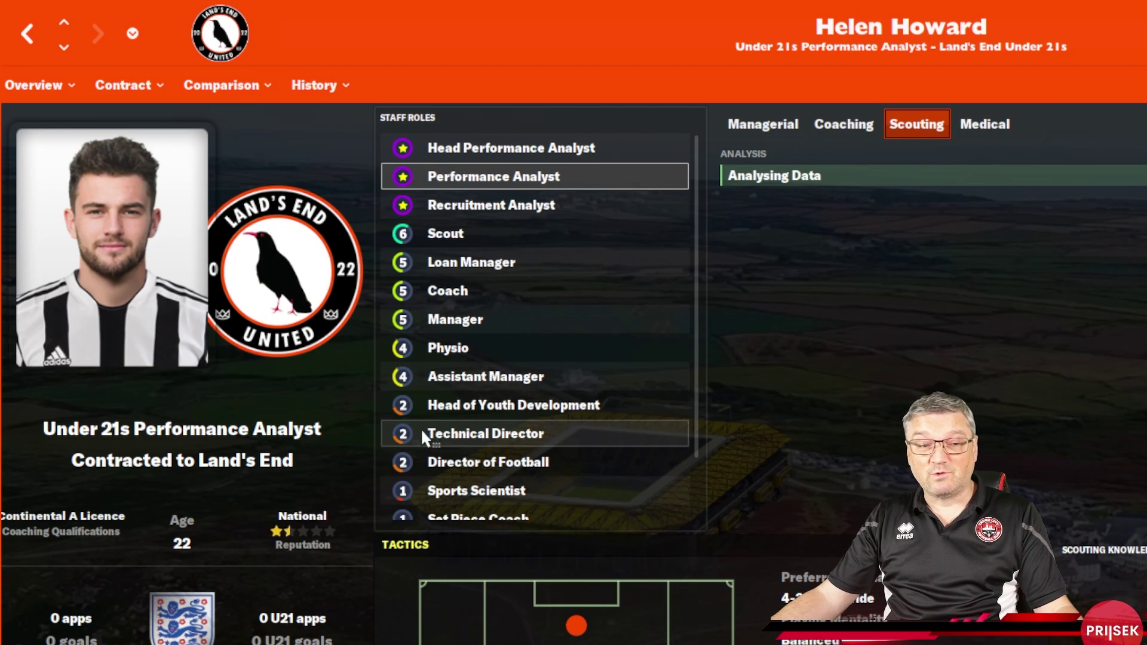
click(34, 85)
click(26, 34)
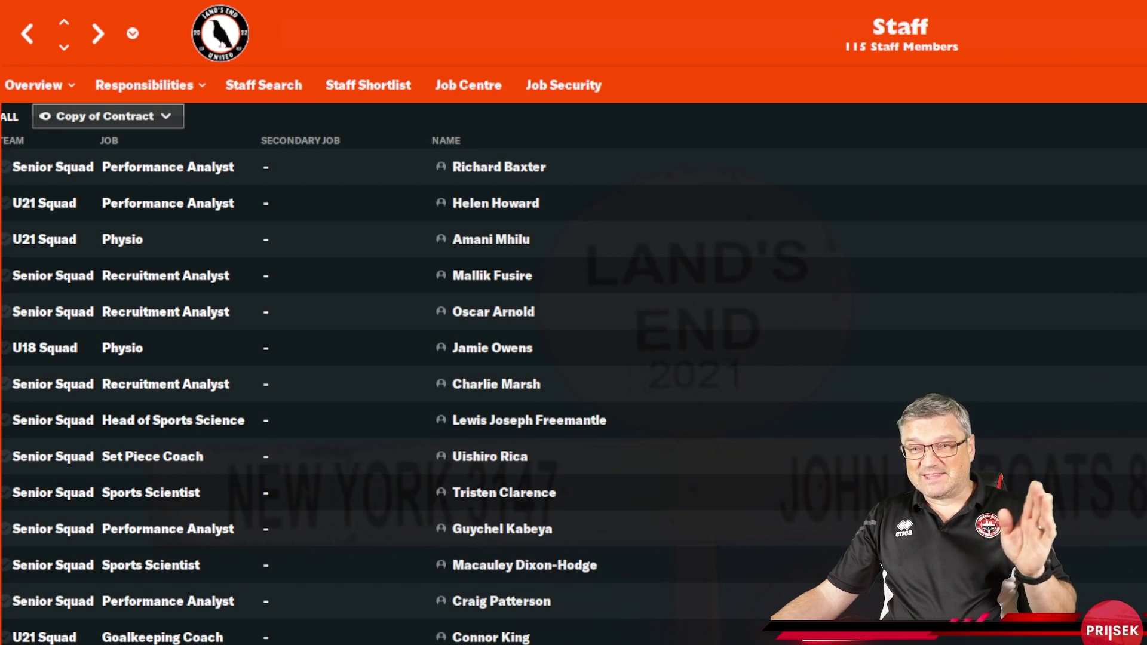
click(27, 33)
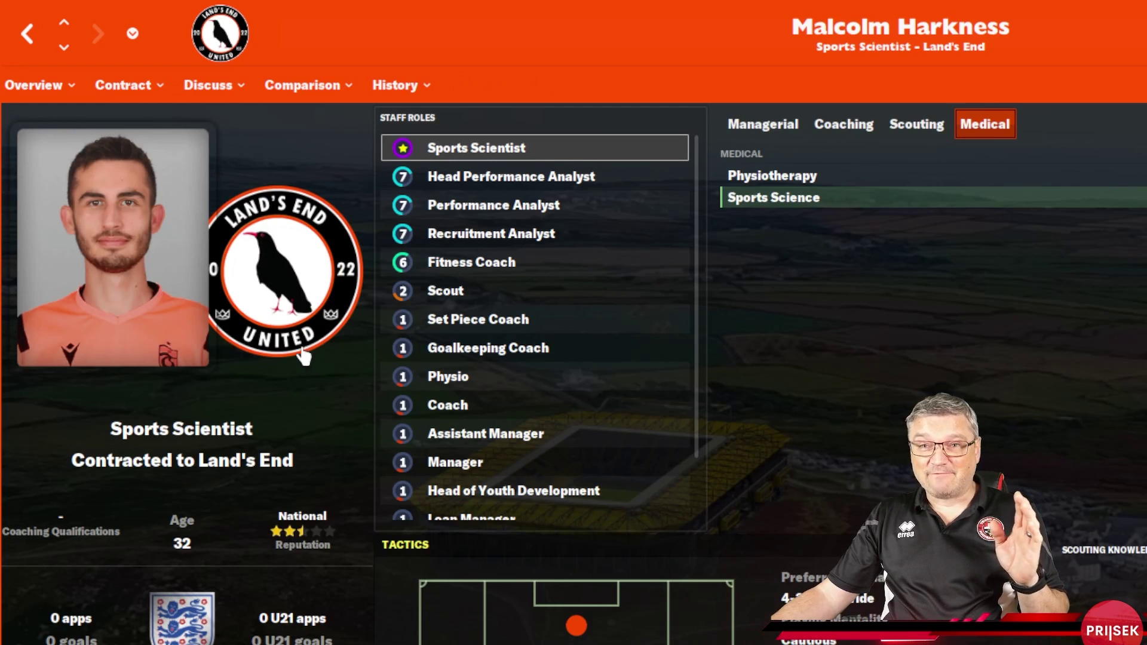